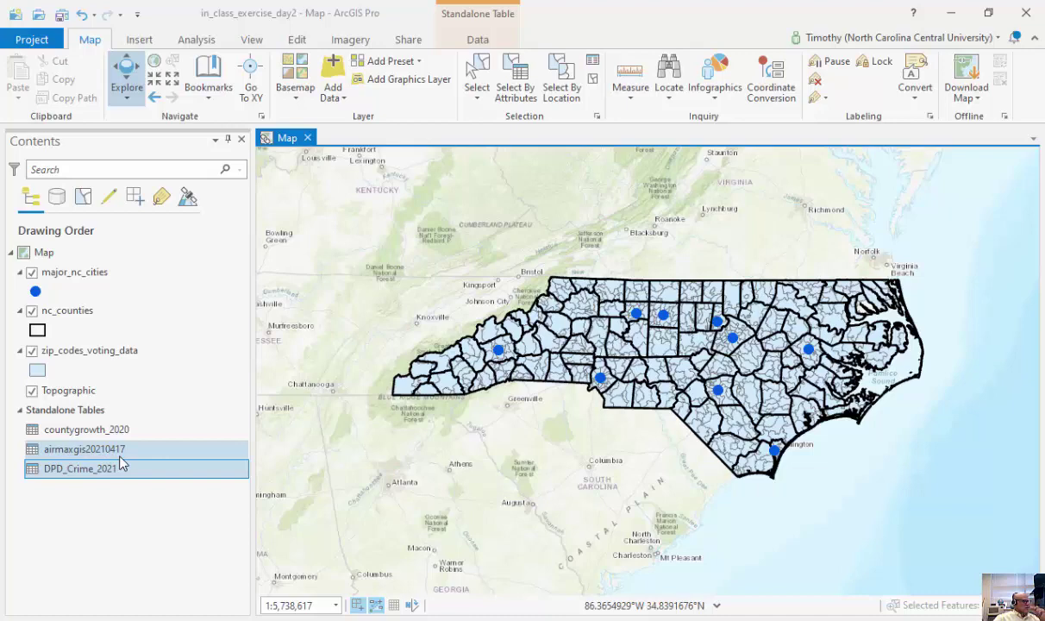
Step: Open the DPD_Crime_2021 table, review its incident and address fields, and close it
right_click(119, 469)
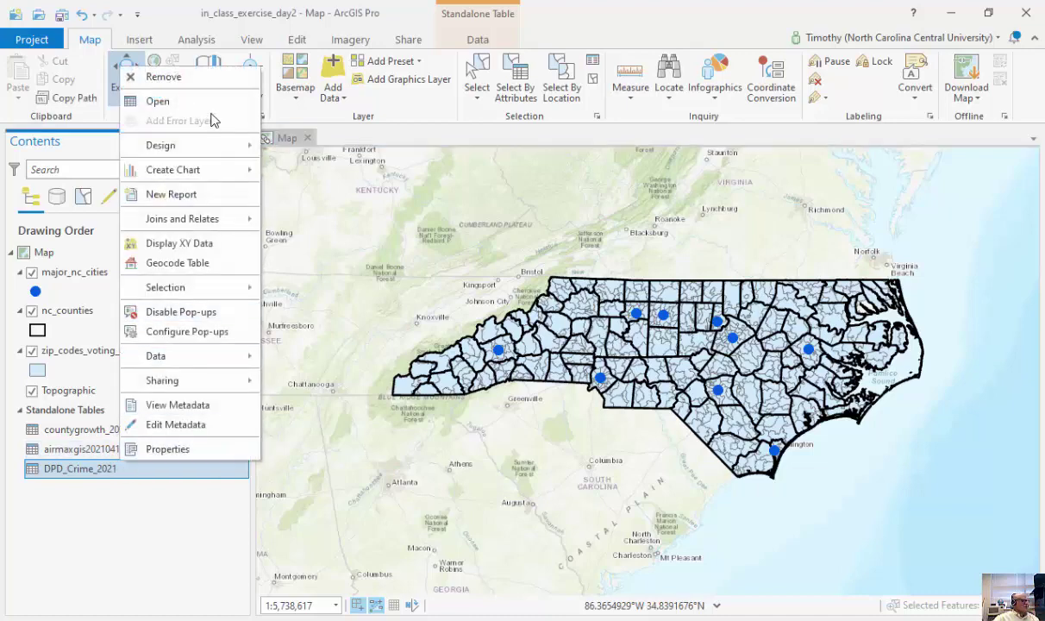
left_click(211, 103)
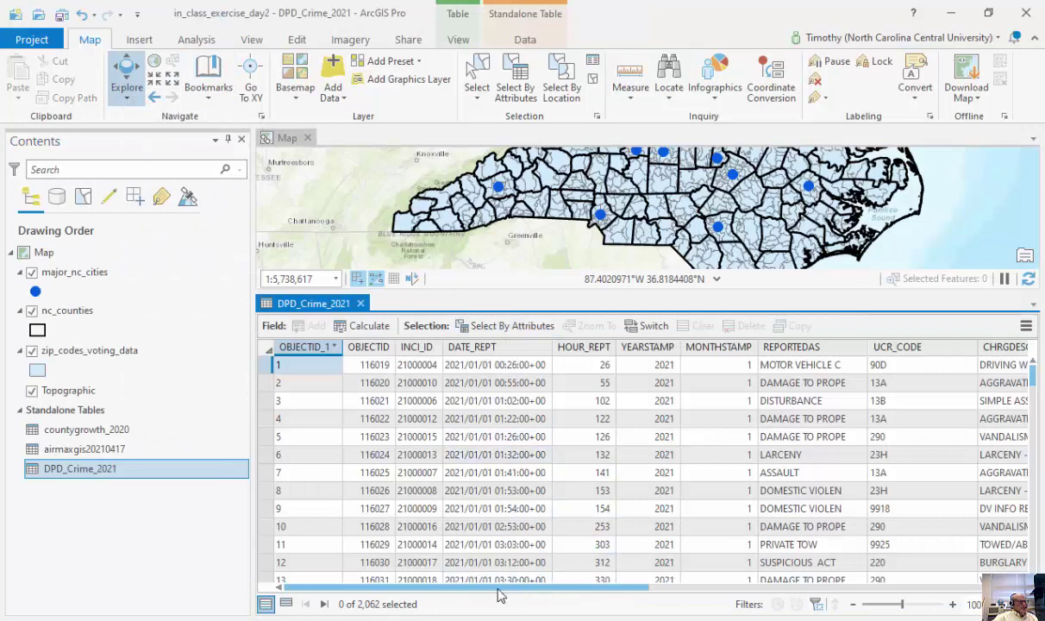
left_click_drag(437, 595, 810, 589)
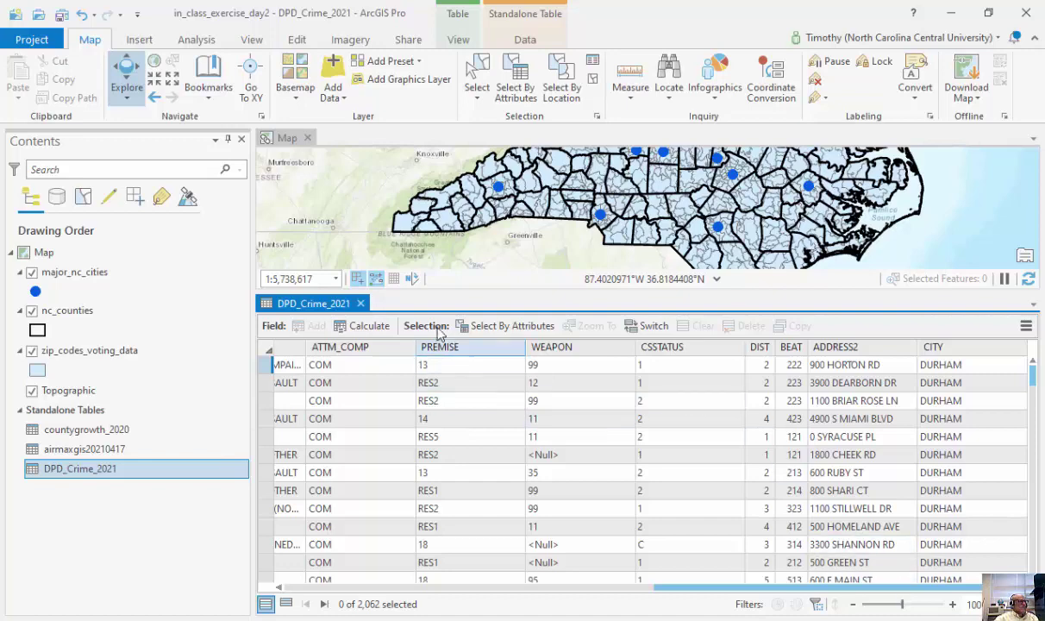
left_click(360, 302)
Step: Open the airmaxgis20210417 table, examine its LAT and LON fields and the option for displaying XY data, and close it
left_click(133, 448)
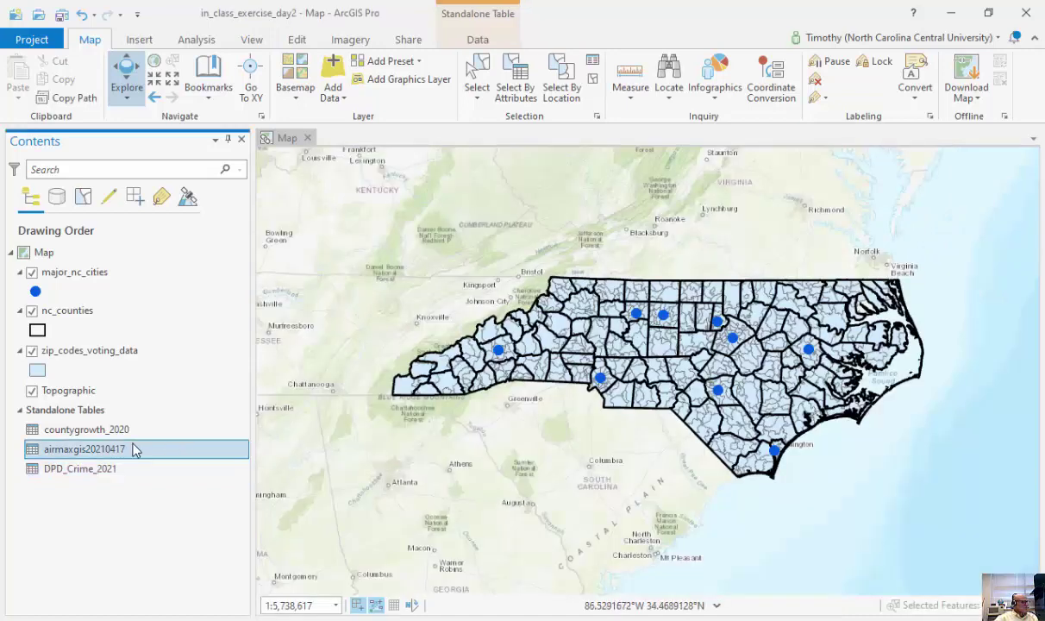
right_click(133, 450)
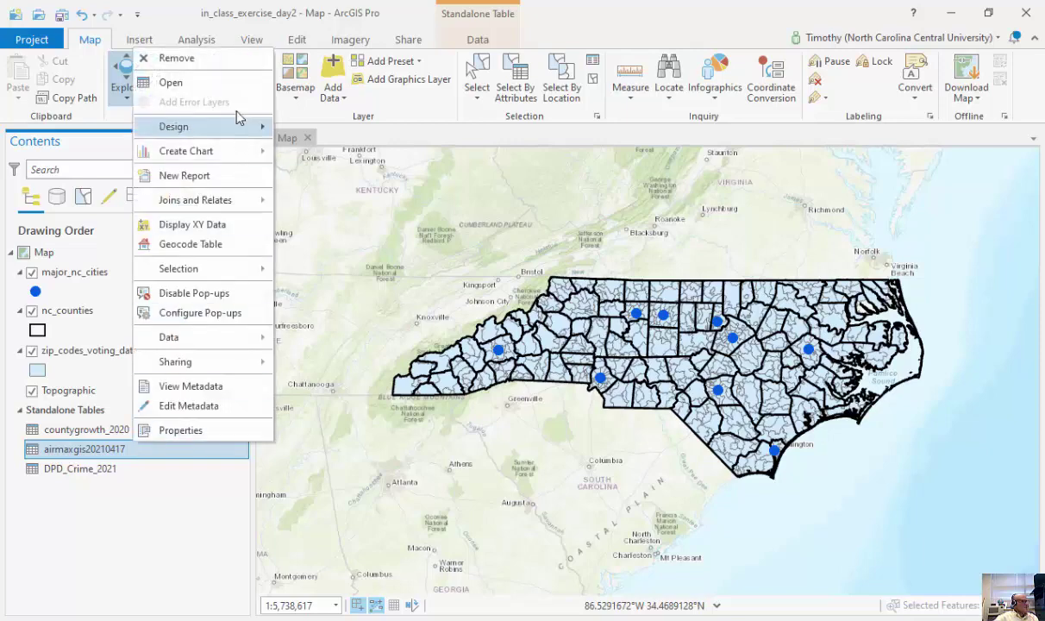
left_click(228, 86)
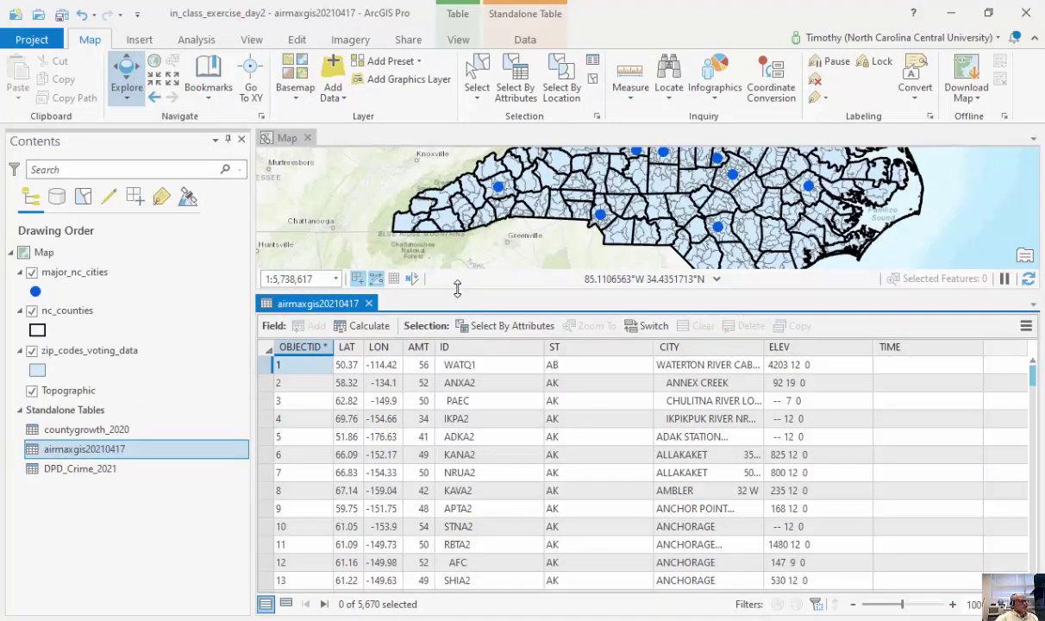
left_click_drag(432, 285, 460, 367)
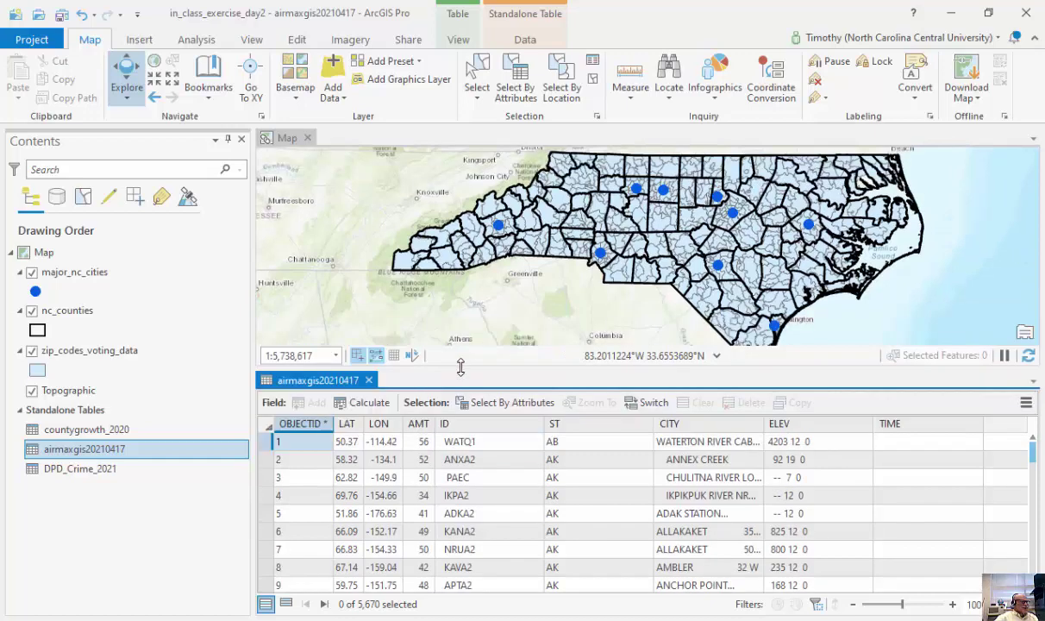
left_click(382, 441)
right_click(181, 449)
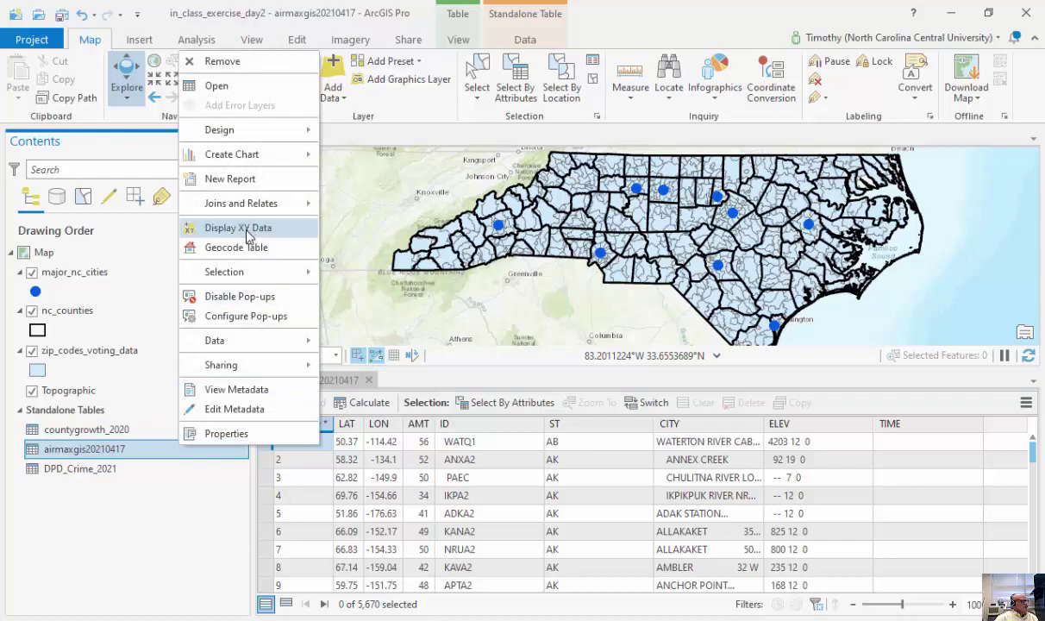
left_click(509, 385)
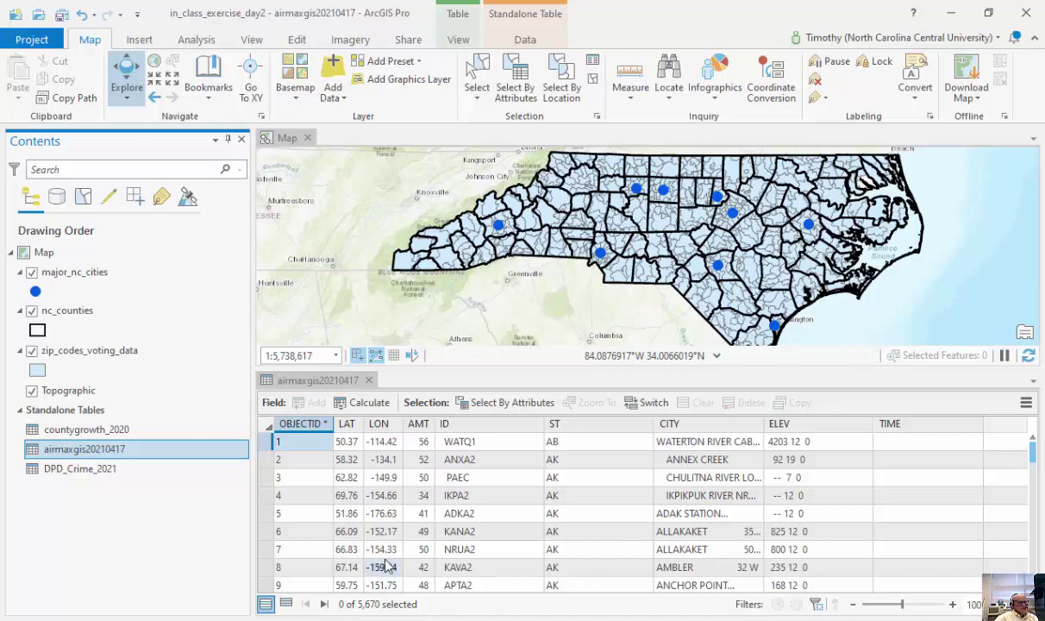
left_click(369, 380)
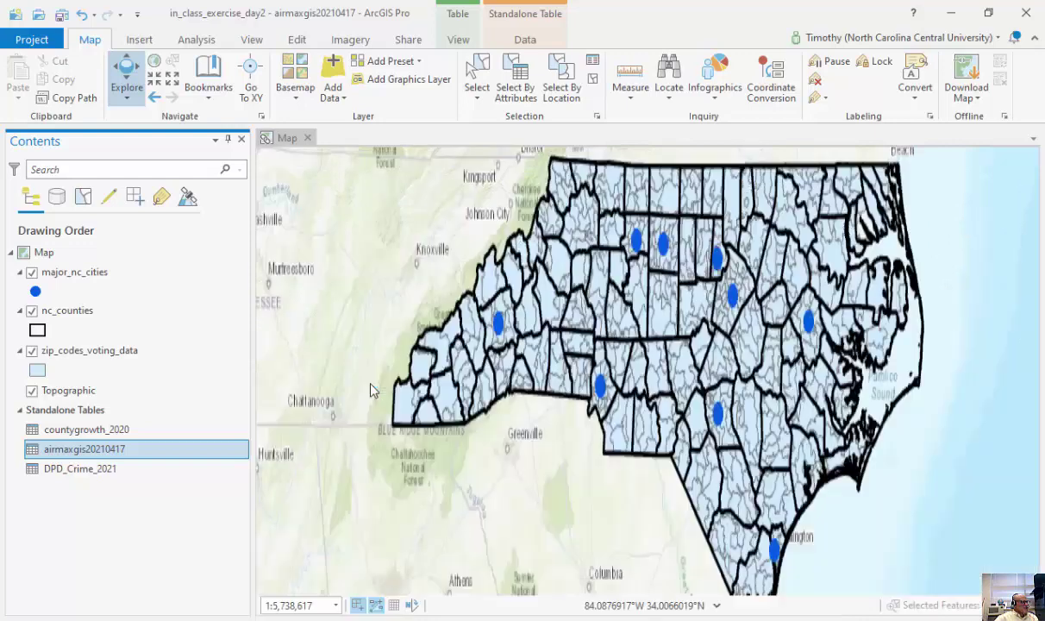
Step: Open the countygrowth_2020 table below the map and examine its county names, population estimates, change, births, deaths and migration fields
right_click(95, 433)
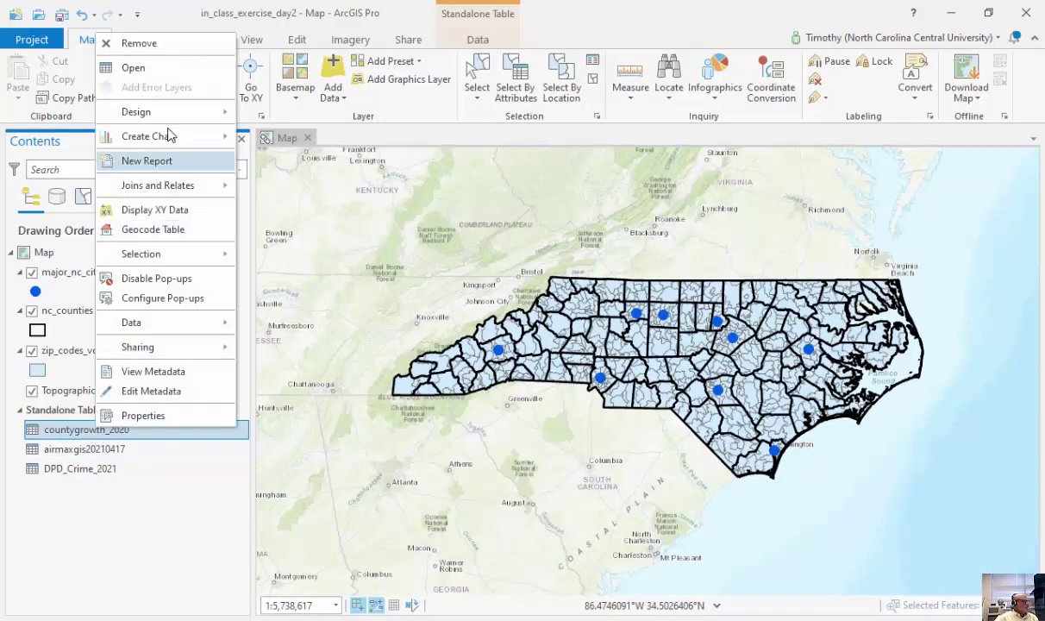
left_click(165, 68)
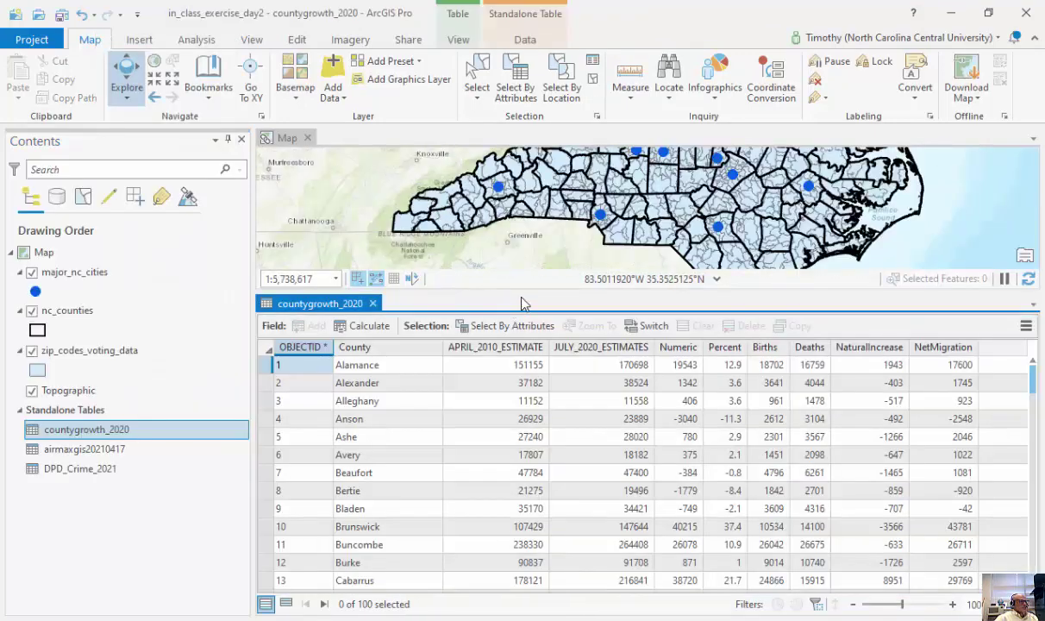
left_click_drag(526, 292, 527, 373)
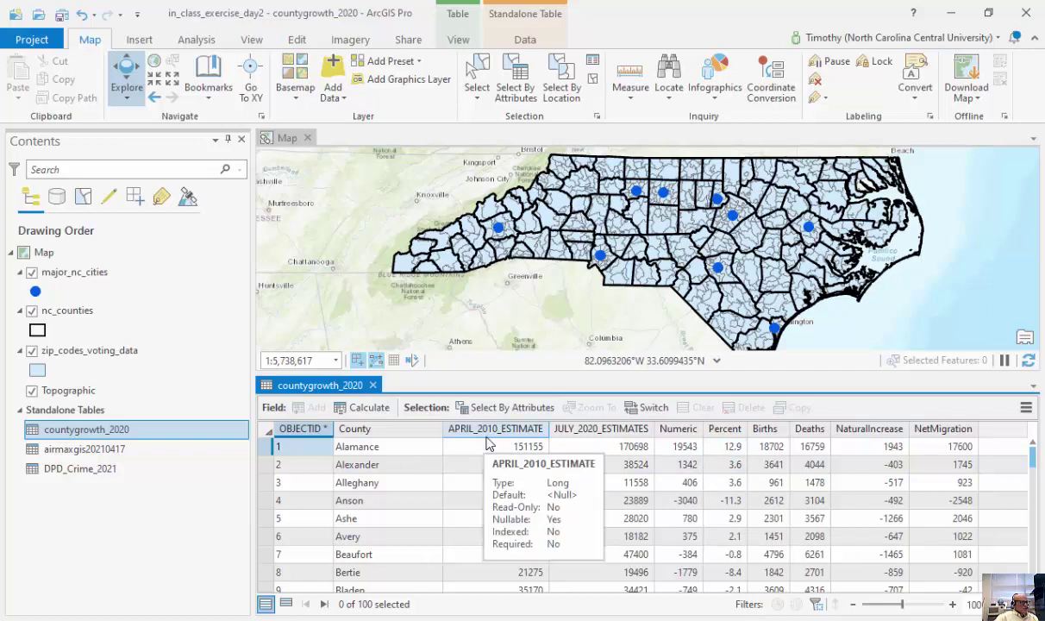
mouse_move(551, 422)
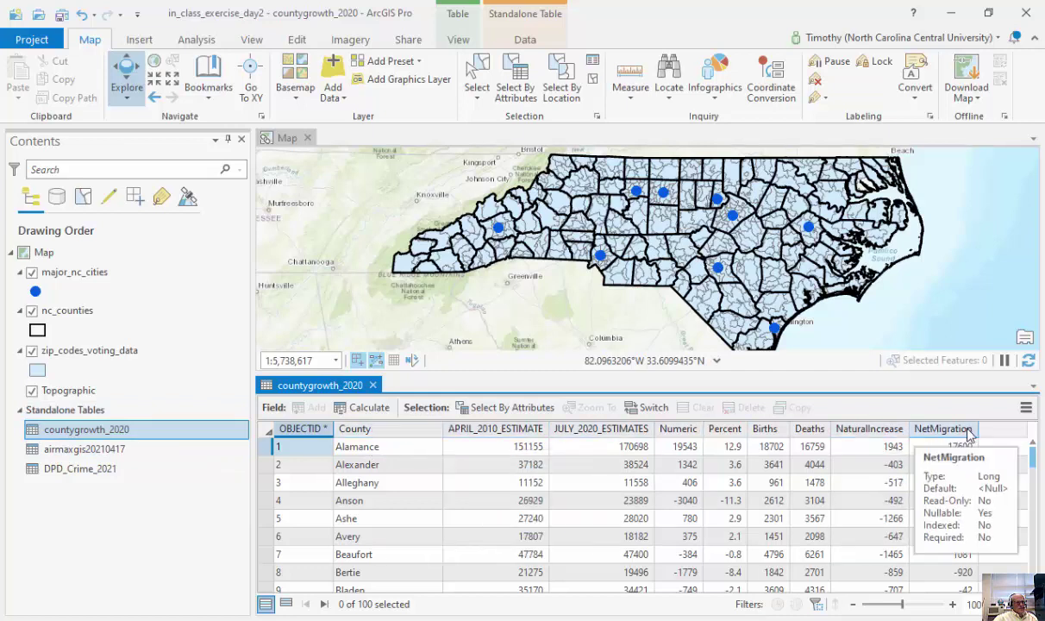
mouse_move(354, 437)
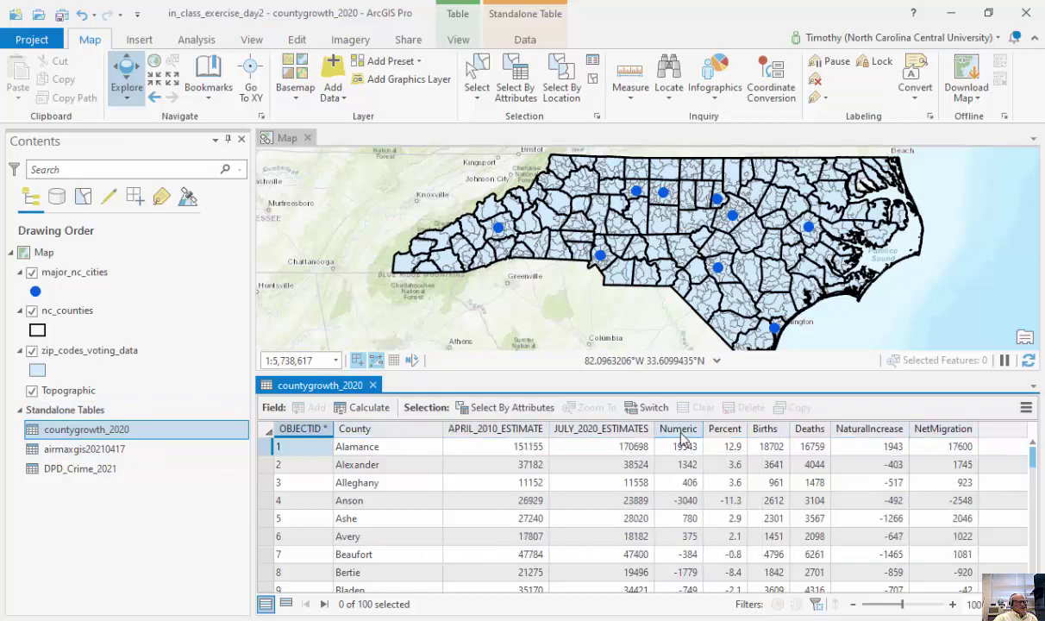
mouse_move(721, 440)
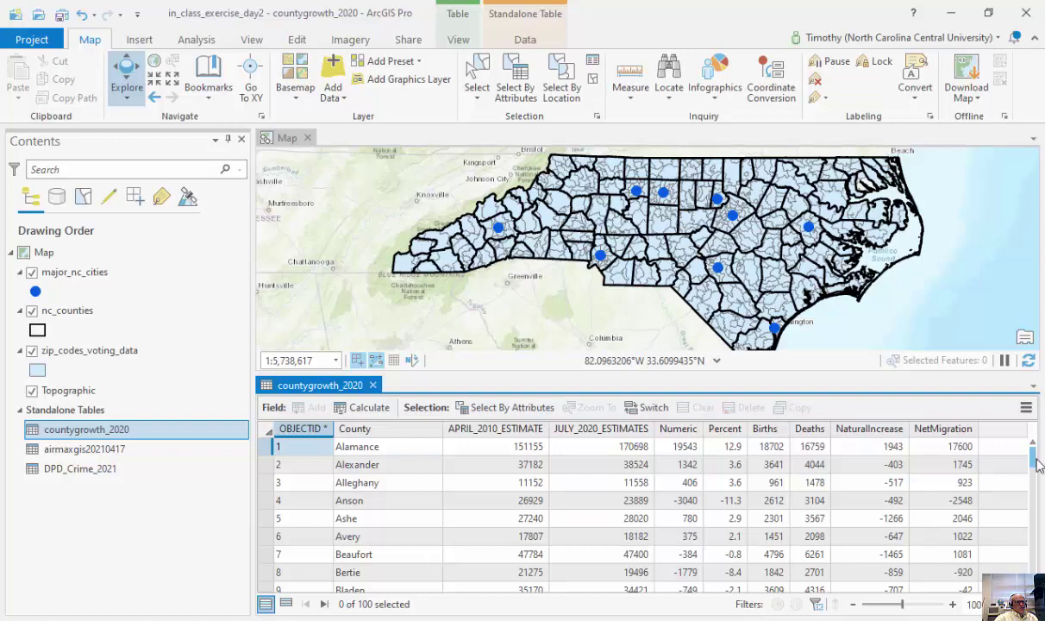
left_click_drag(1035, 465, 1041, 538)
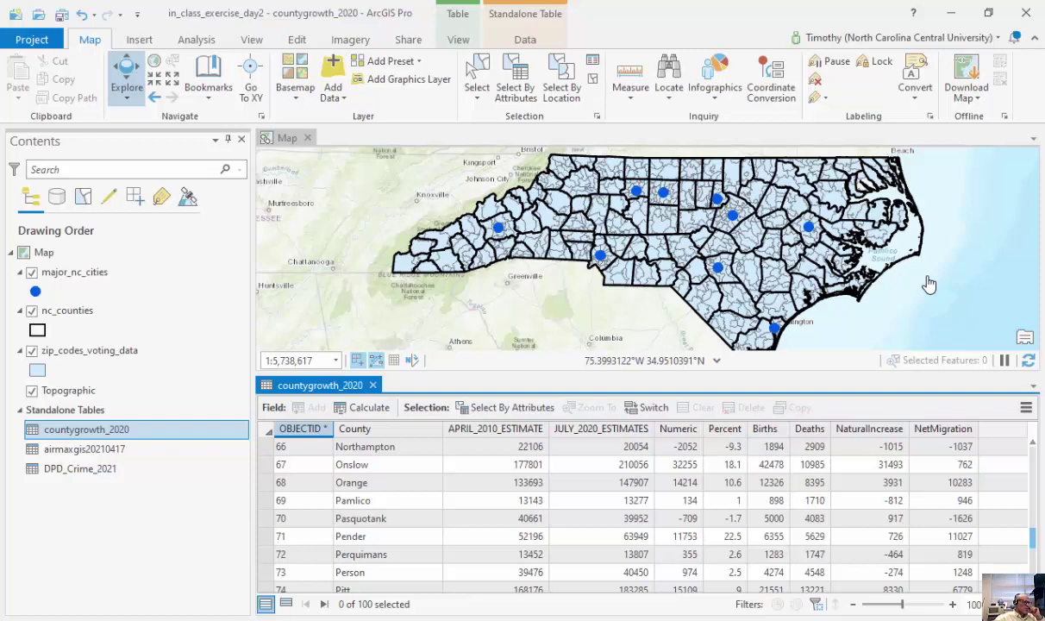
left_click(1034, 554)
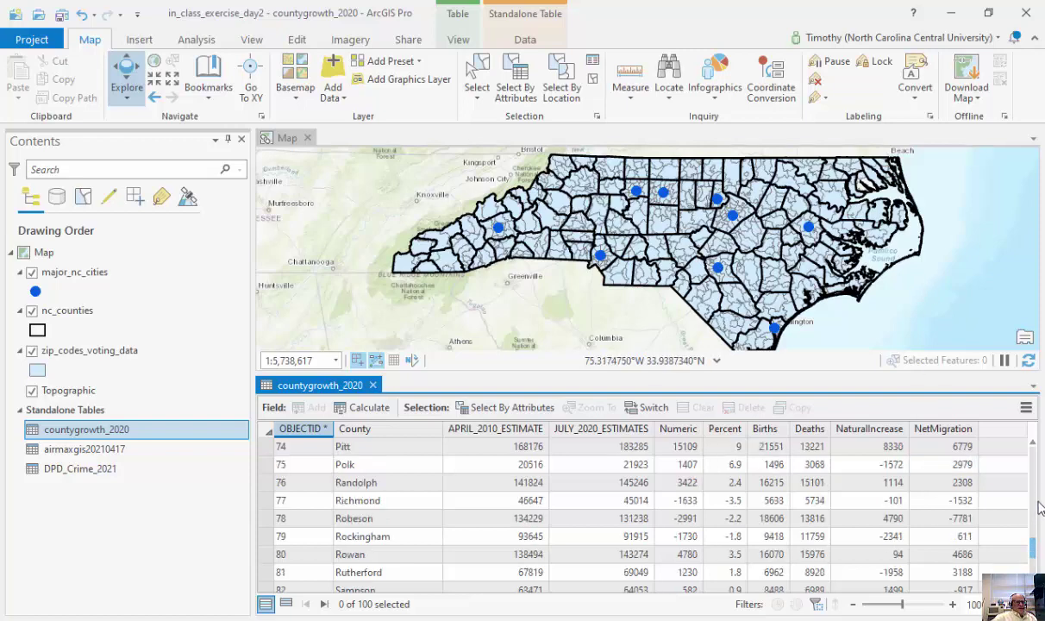
left_click_drag(1033, 547, 1032, 446)
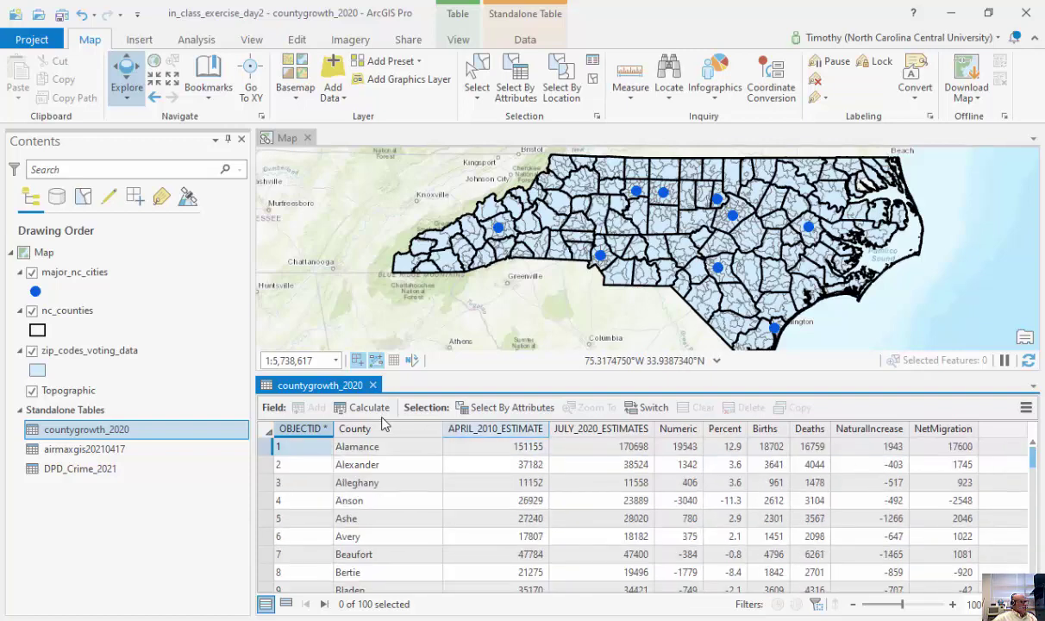
Step: Turn off the zip_codes_voting_data layer so only the county outlines and cities show over the basemap
left_click(31, 353)
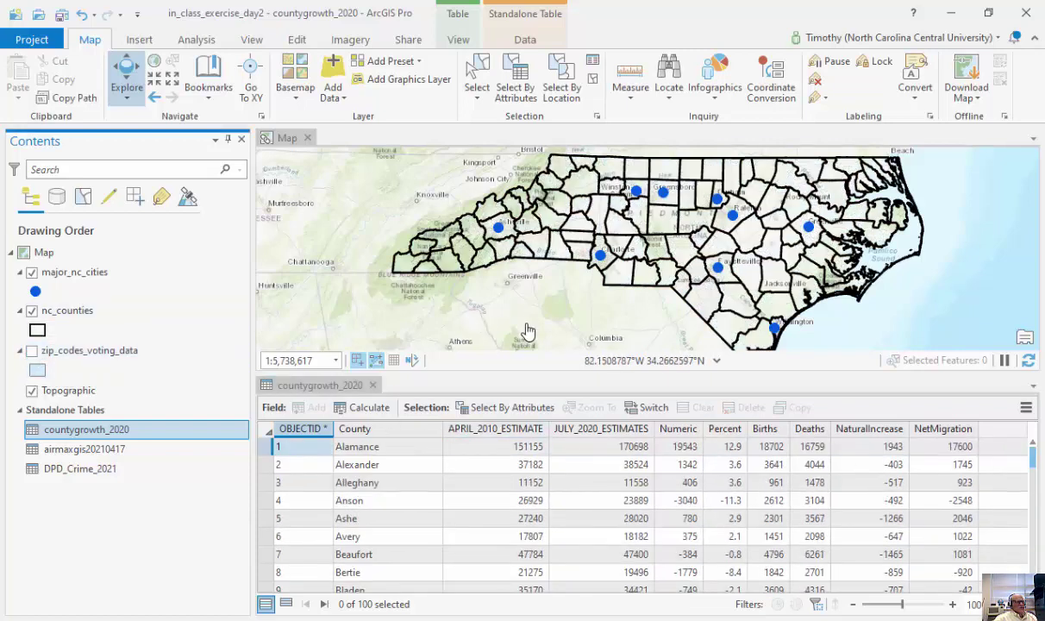
left_click(529, 330)
left_click_drag(529, 330, 527, 335)
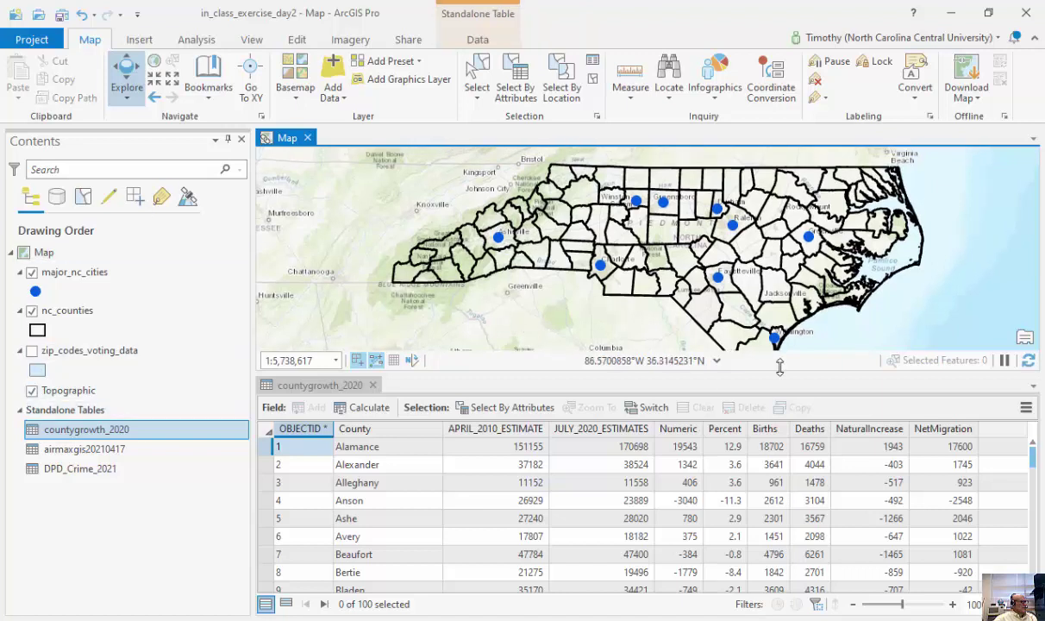
Step: Open the nc_counties attribute table and compare its county names with those in the countygrowth_2020 table
right_click(68, 304)
left_click(151, 172)
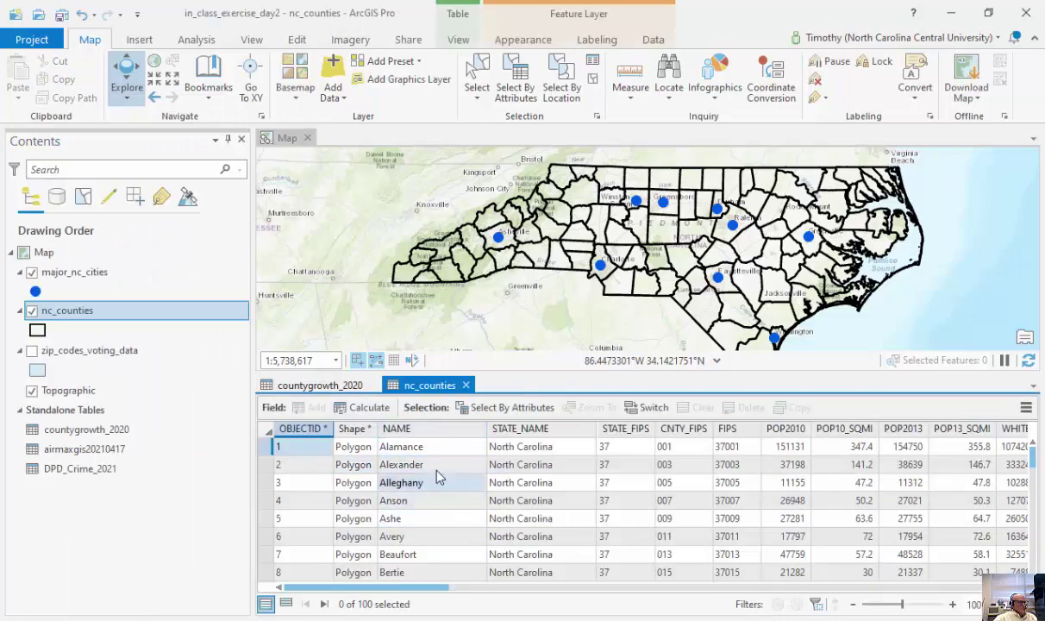
left_click(319, 385)
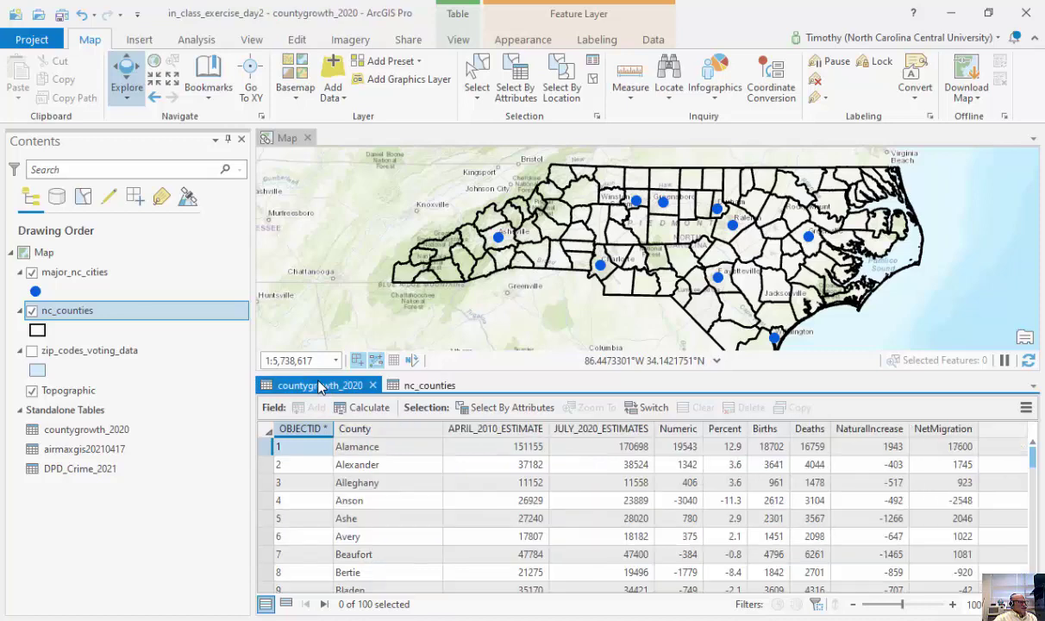
left_click(429, 385)
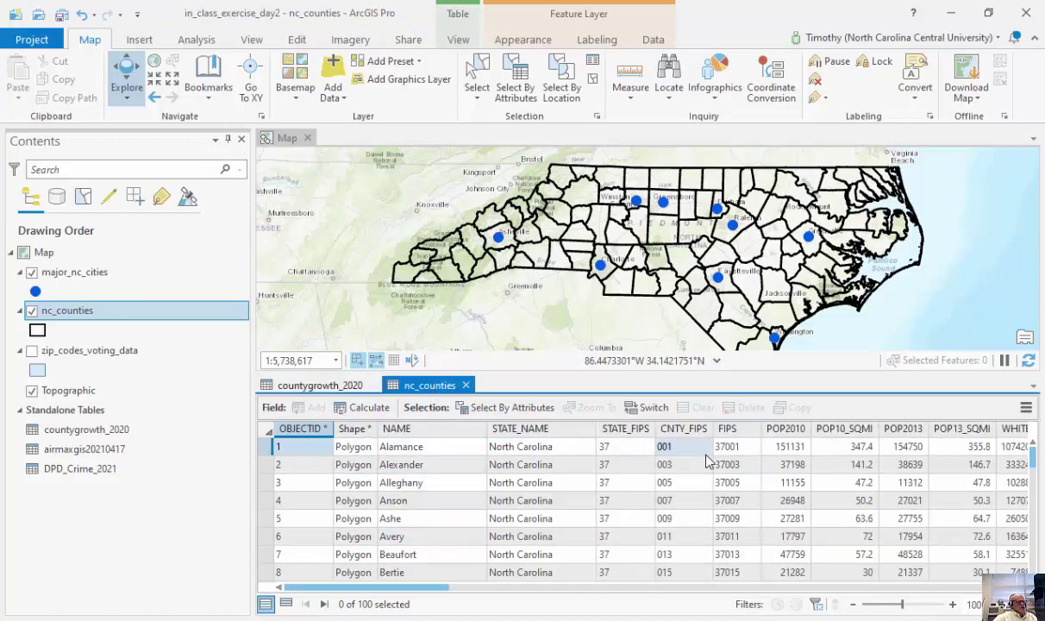
Step: Select the Alamance record in the nc_counties table and review its population and demographic fields
left_click(271, 448)
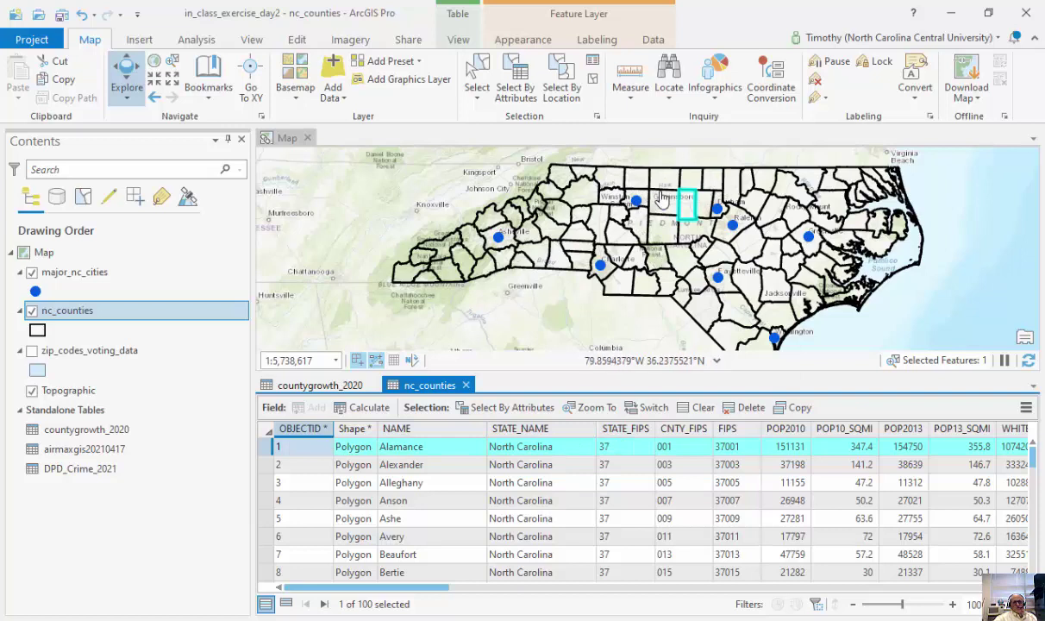
left_click_drag(438, 589, 463, 593)
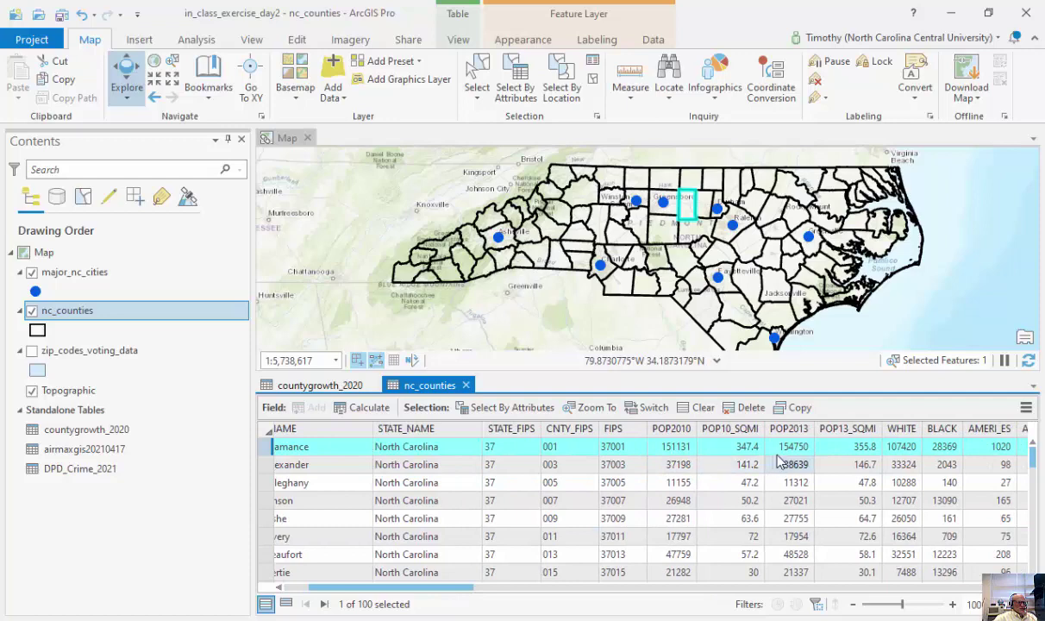
left_click_drag(455, 592, 535, 591)
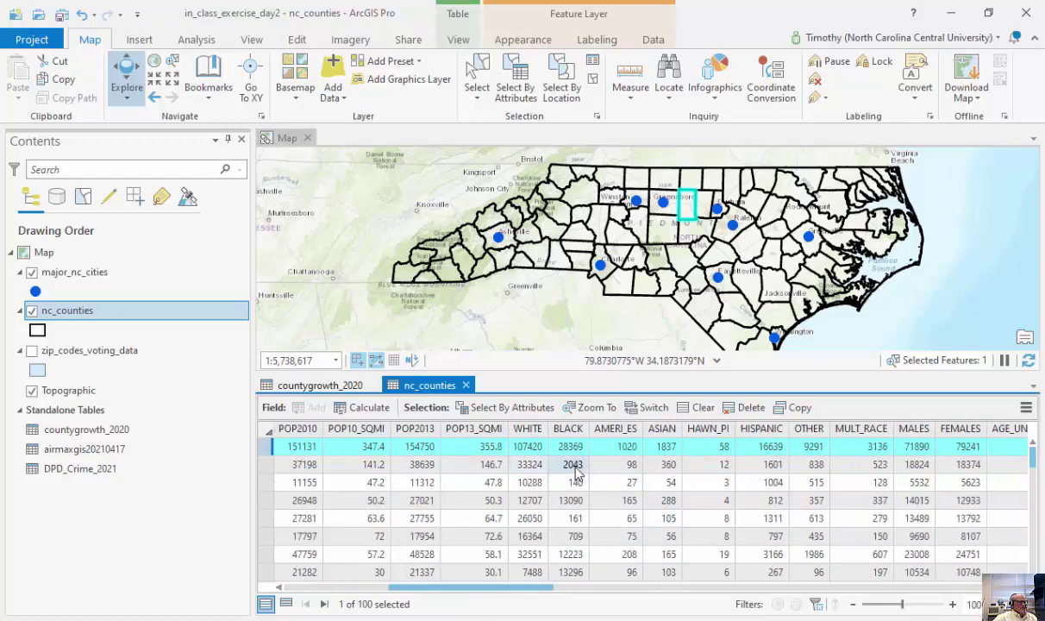
left_click_drag(534, 593, 371, 591)
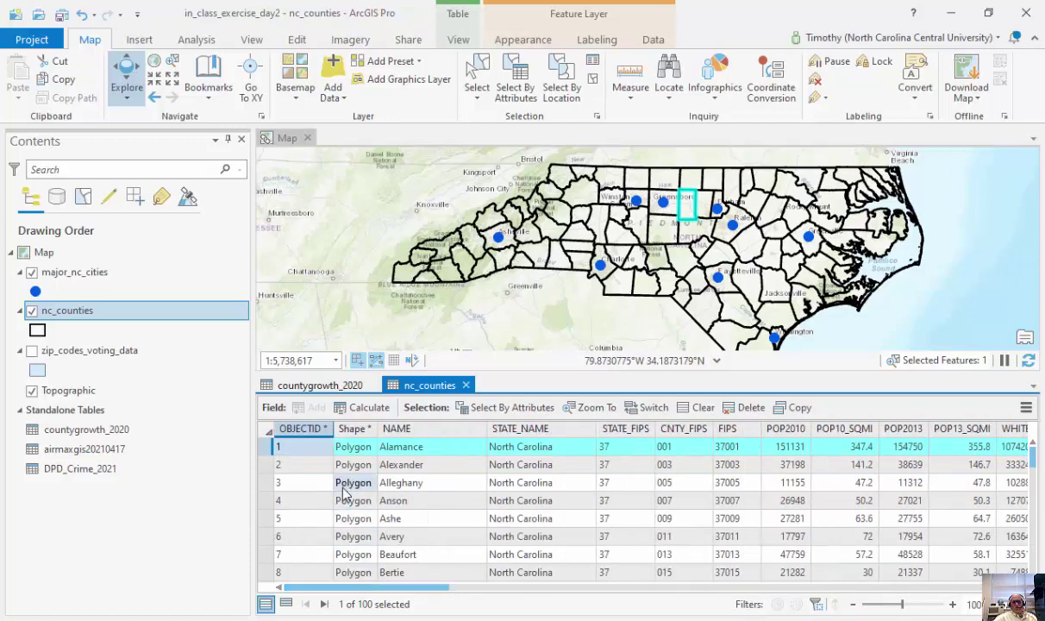
Step: Compare the fields of the countygrowth_2020 and nc_counties tables, ending on countygrowth_2020
left_click(312, 385)
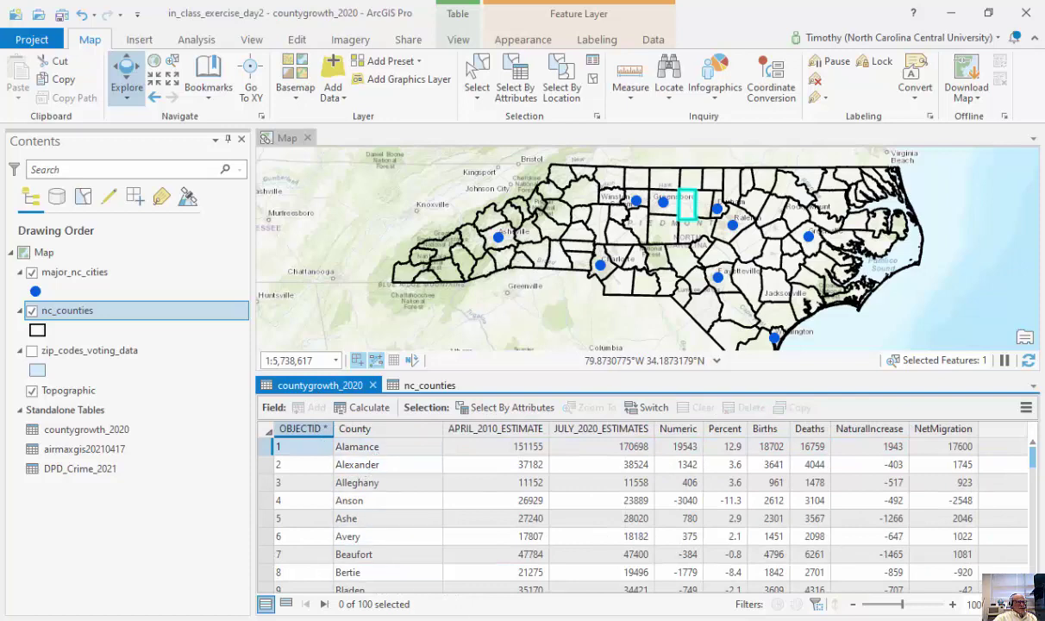
left_click(422, 384)
left_click(340, 384)
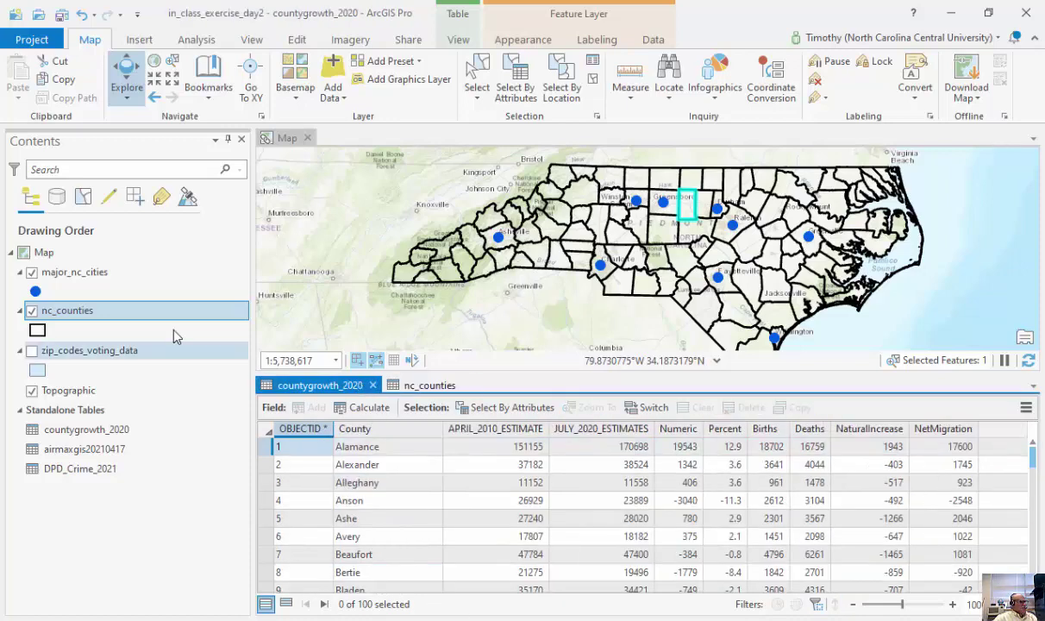
Step: Symbolize the nc_counties layer with Graduated Colors
left_click(134, 312)
left_click(525, 40)
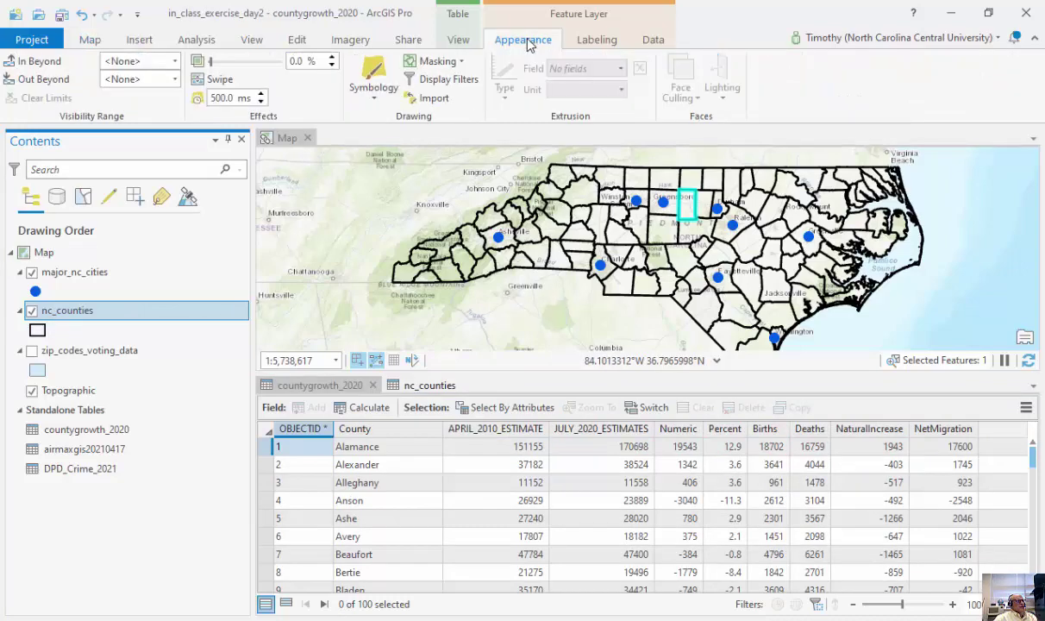
left_click(377, 95)
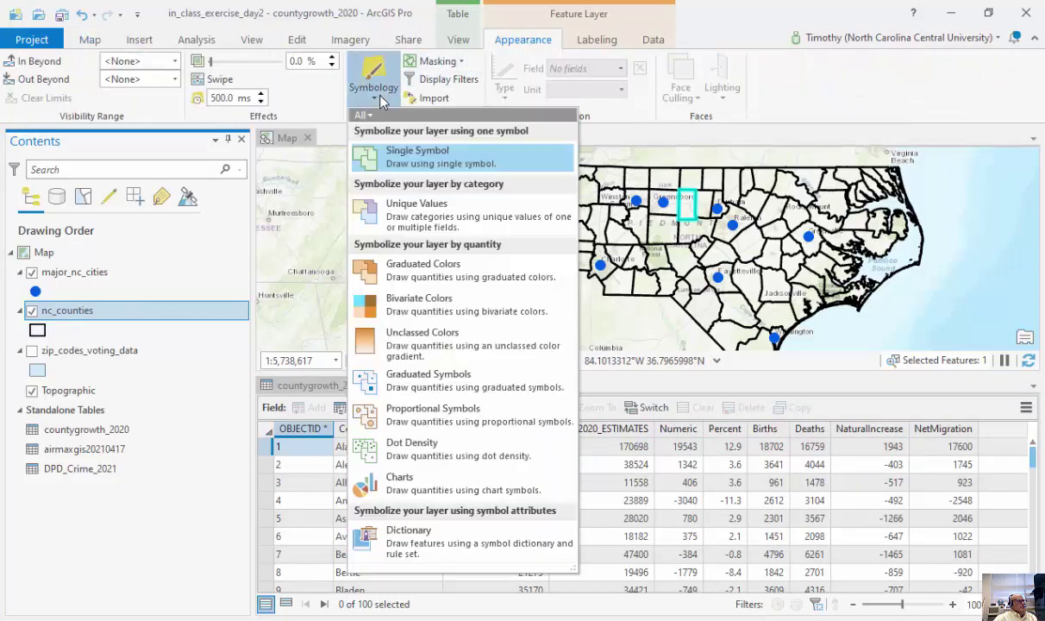
left_click(398, 269)
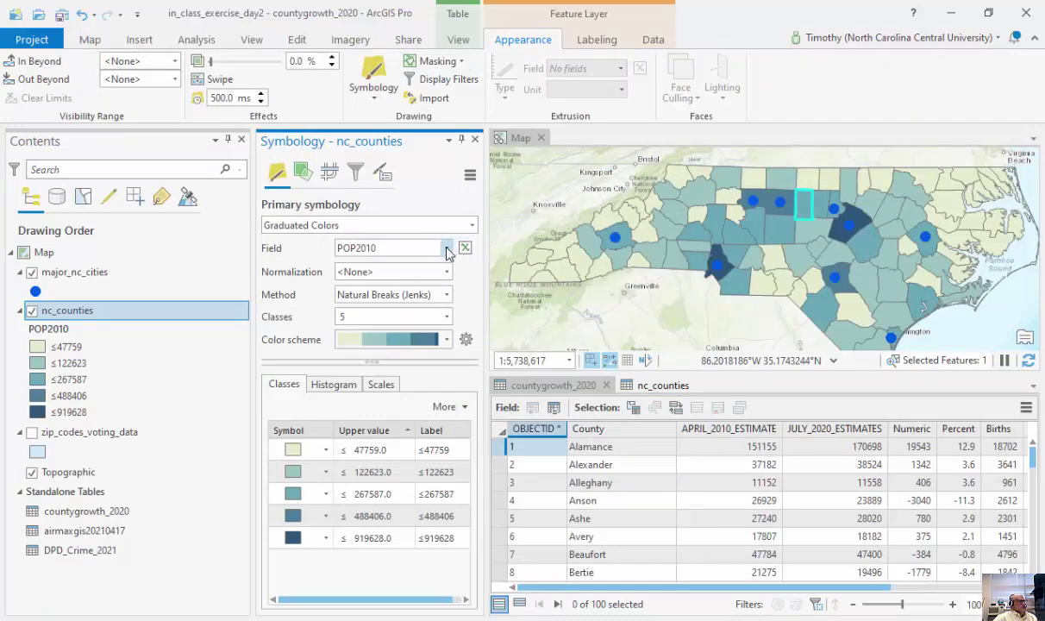
Step: Set the graduated color field of nc_counties to MED_AGE
left_click(445, 247)
left_click_drag(447, 302, 452, 447)
scroll(452, 446, "up", 2)
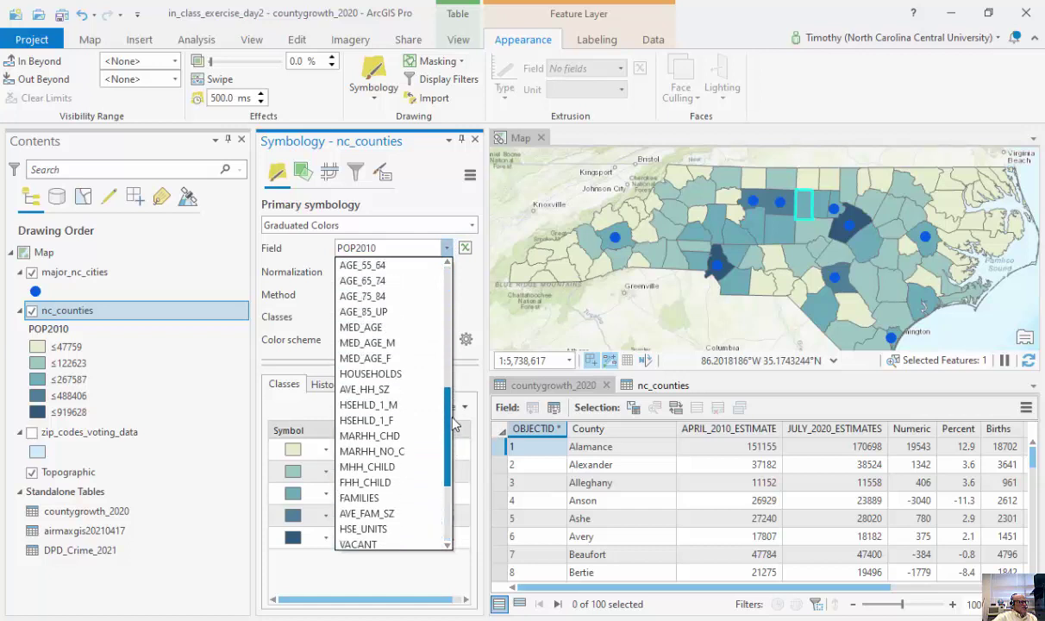
left_click(417, 319)
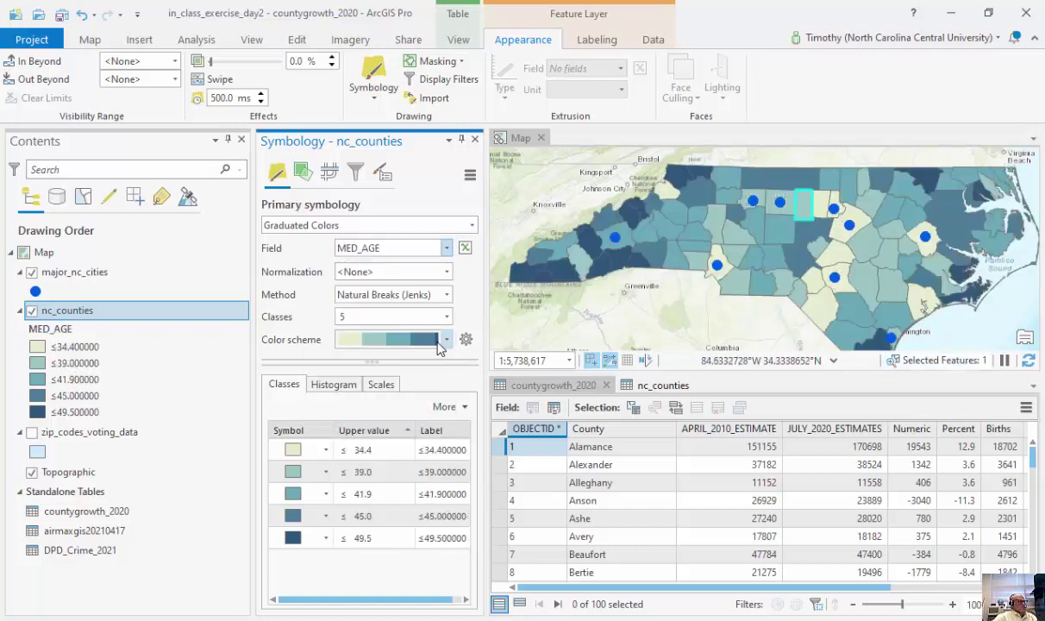
Step: Classify the MED_AGE graduated colors of nc_counties with the Quantile method, and enlarge the map view above the tables
left_click(447, 295)
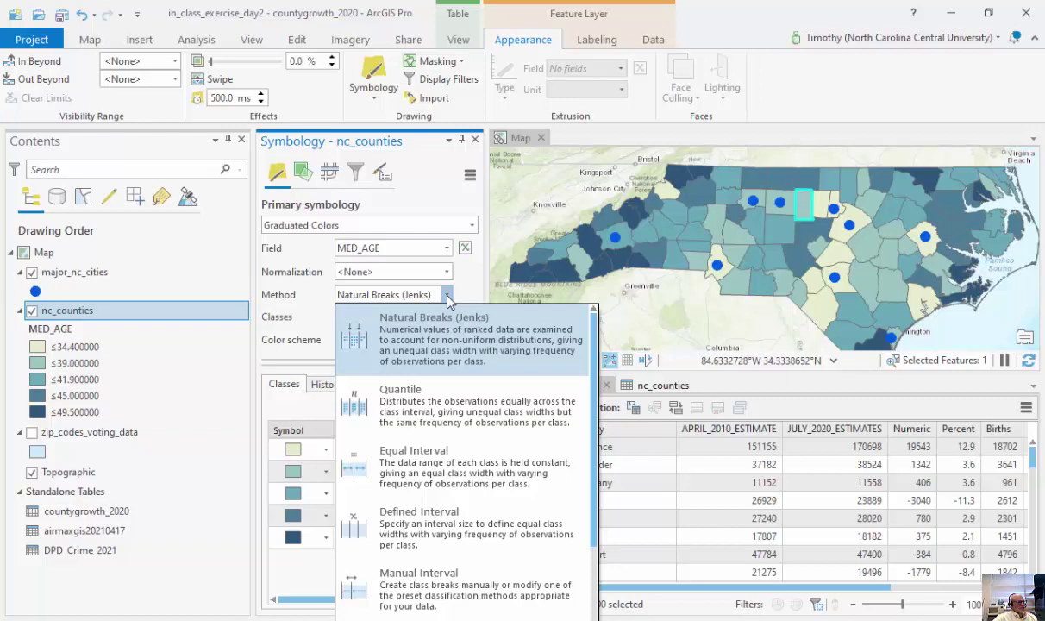
left_click(428, 408)
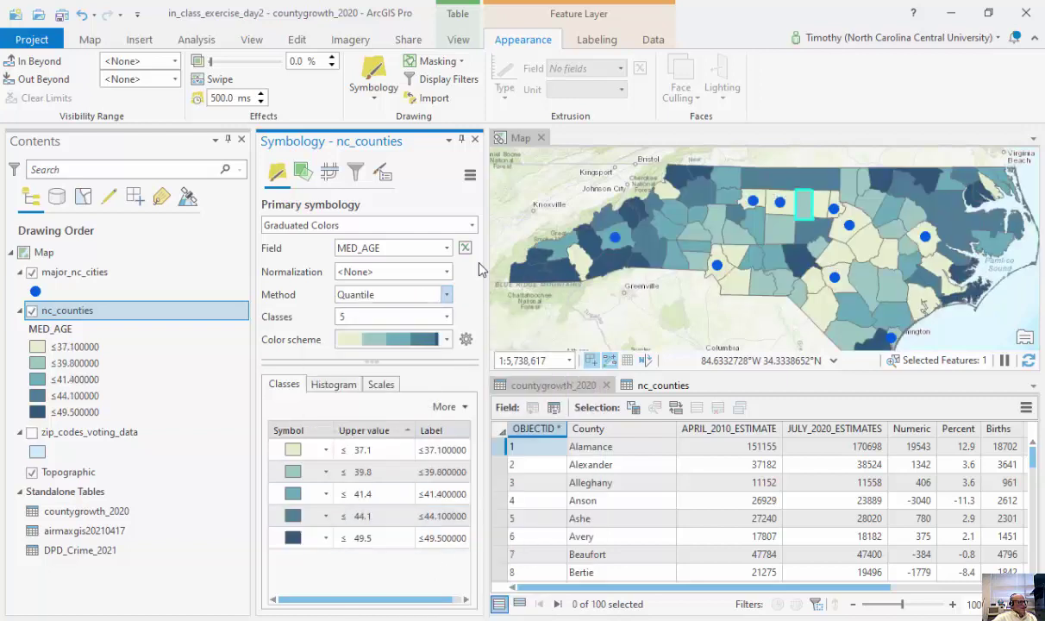
left_click(474, 140)
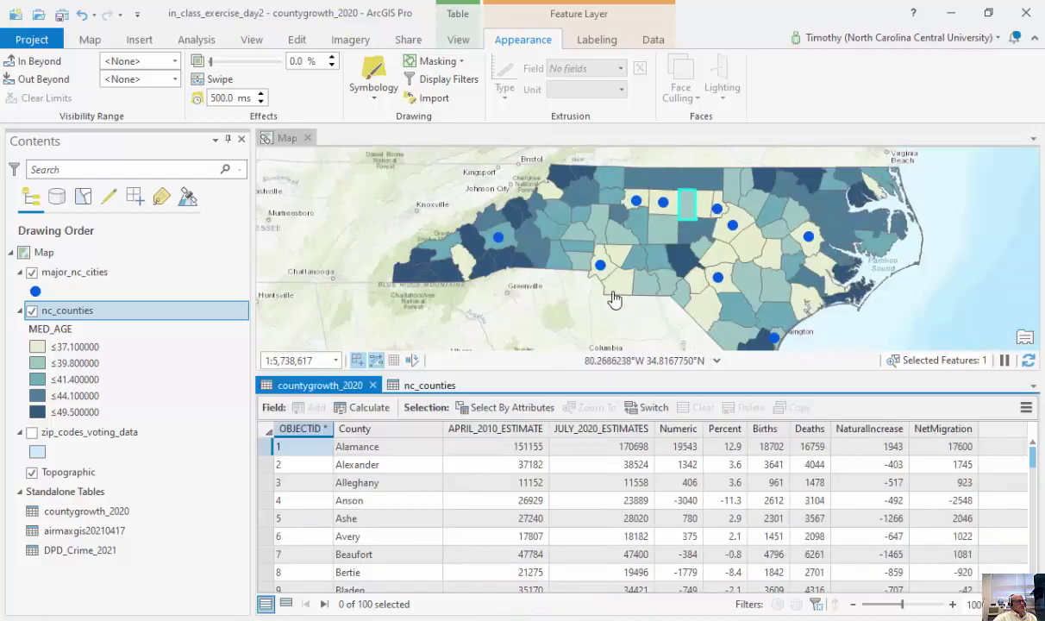
left_click_drag(543, 372, 553, 470)
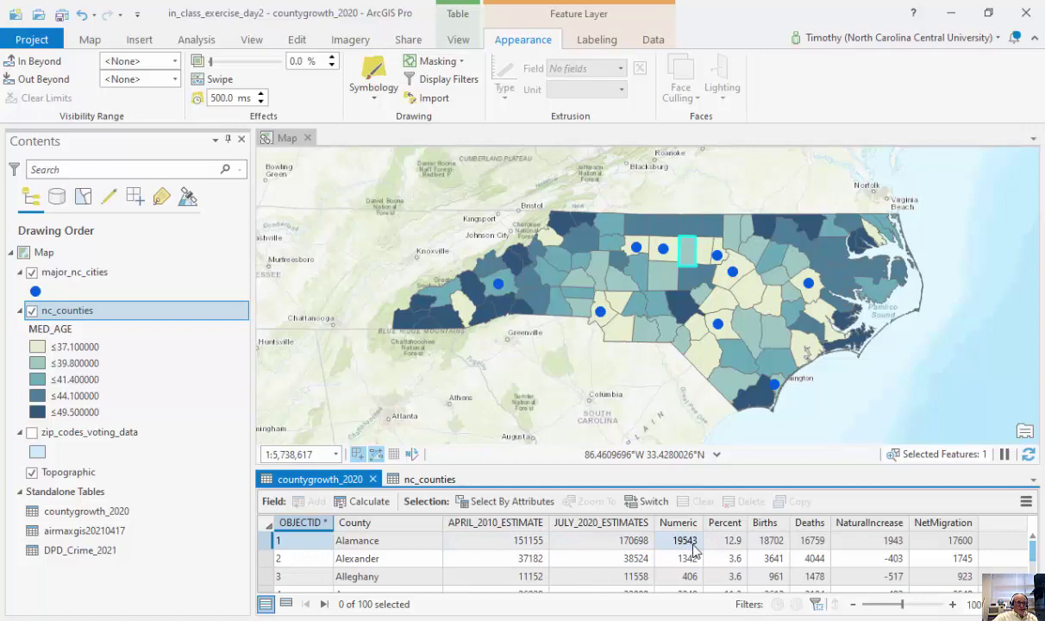
Step: Examine the MED_AGE field of the nc_counties table and compare that table with the fields of countygrowth_2020
left_click(437, 480)
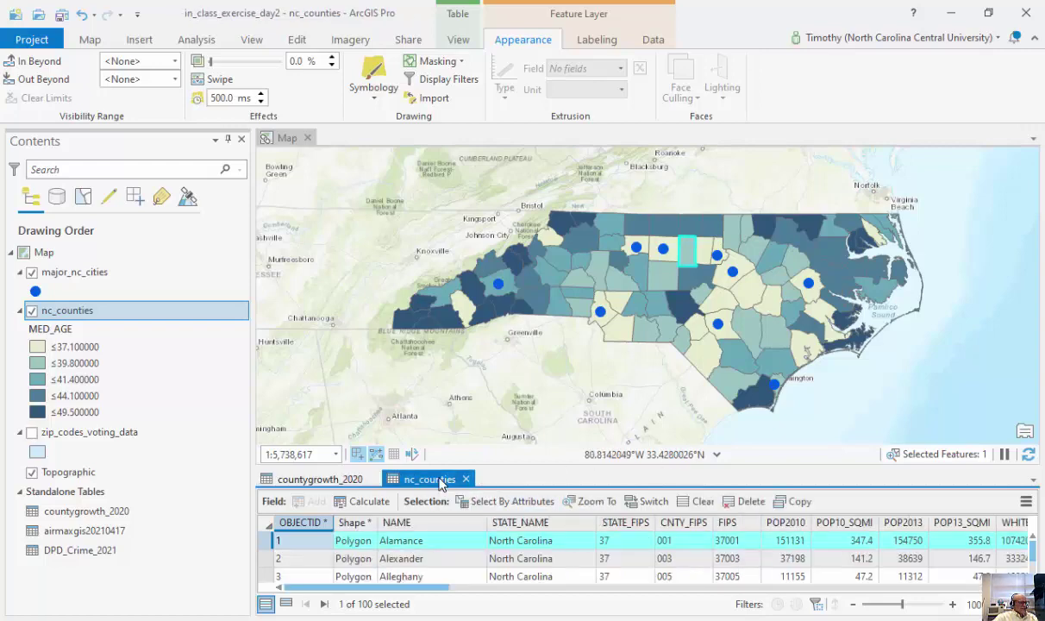
left_click_drag(397, 587, 746, 589)
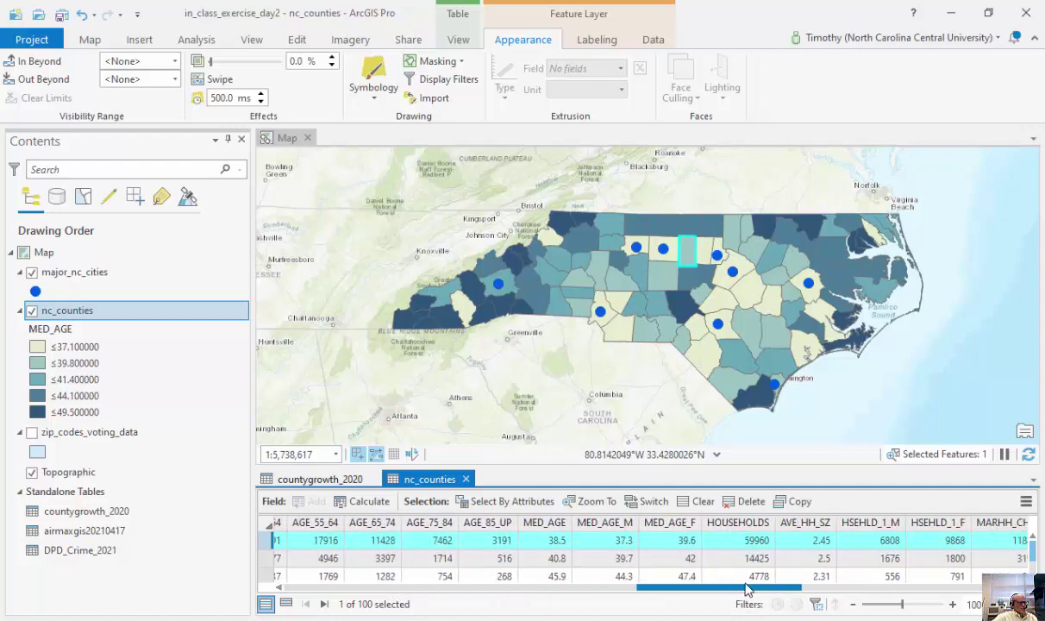
left_click(556, 524)
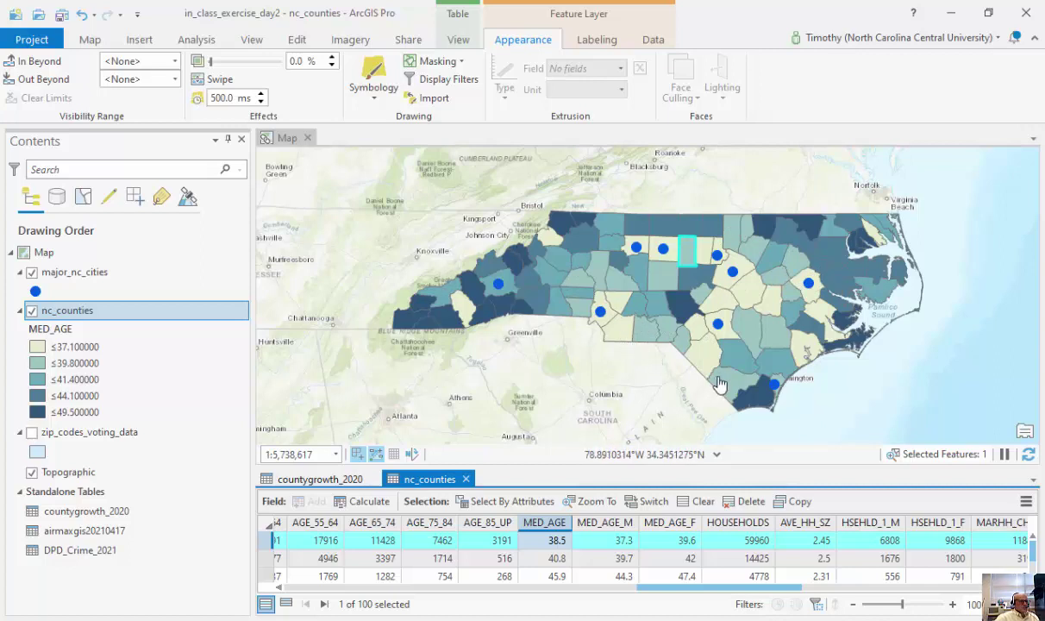
left_click(314, 479)
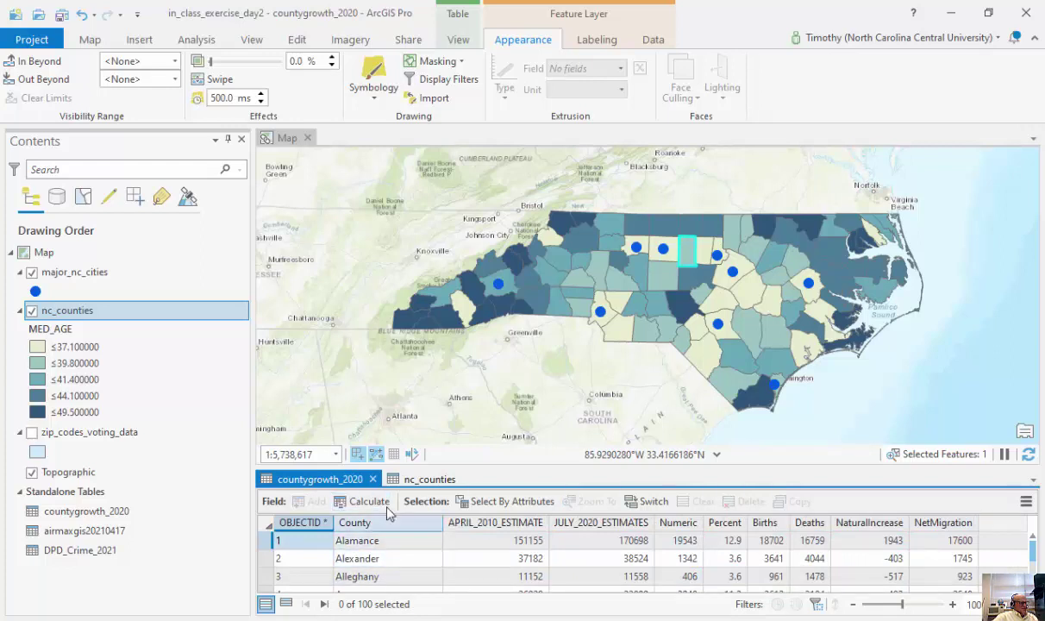
left_click(429, 479)
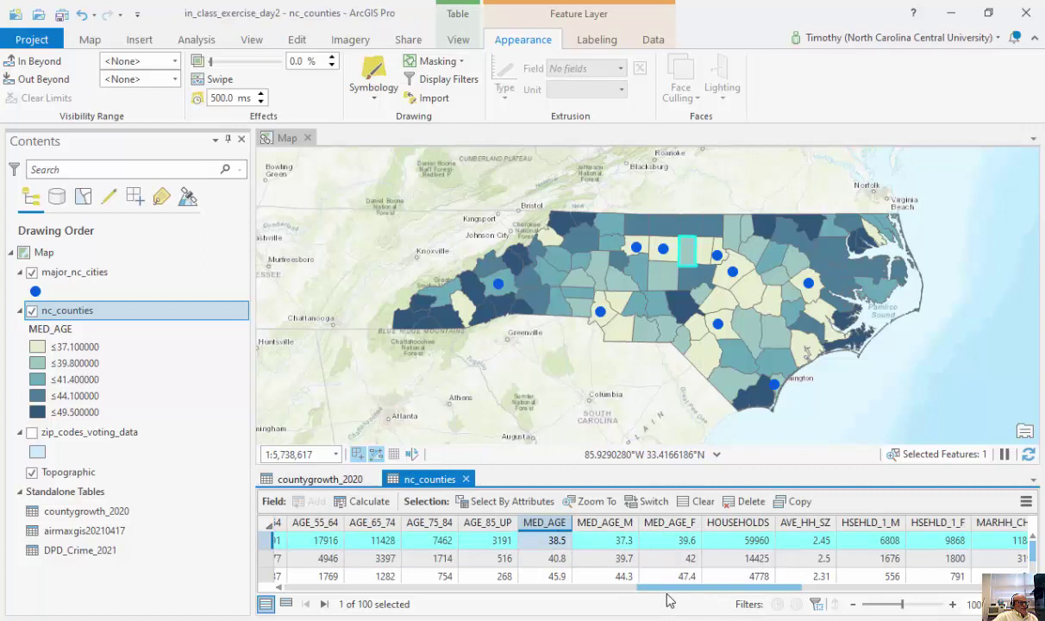
left_click(323, 479)
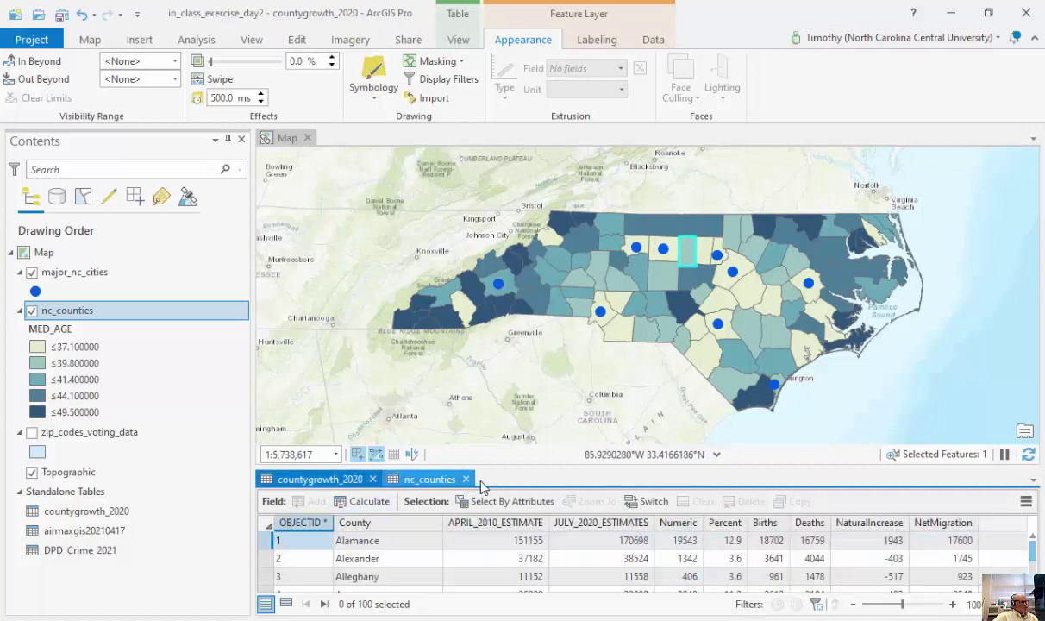
left_click_drag(493, 465, 480, 392)
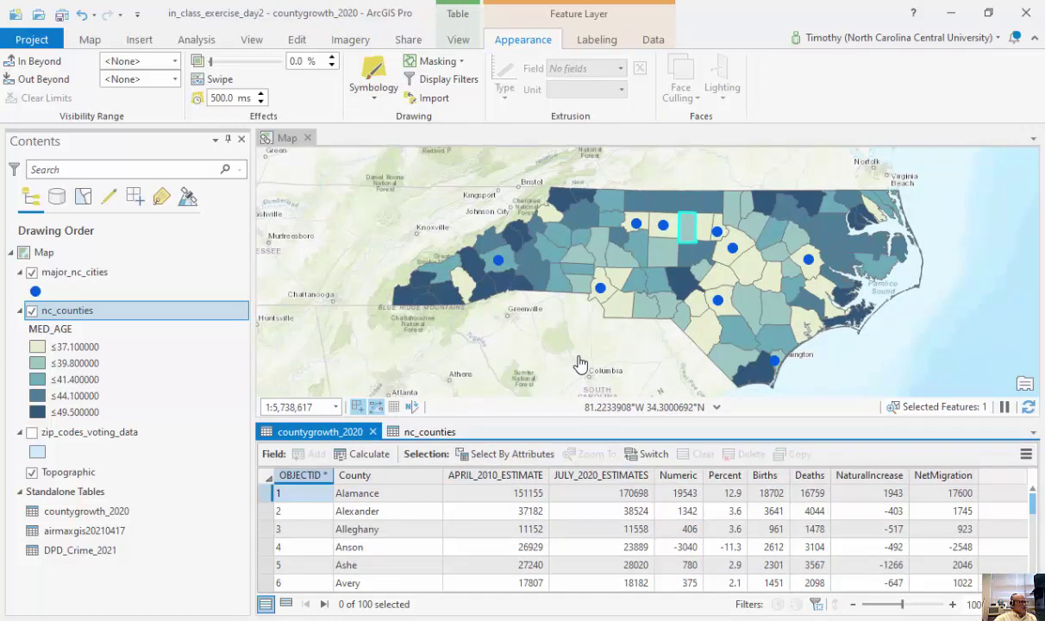
Step: Set up a join on nc_counties using NAME as input join field, countygrowth_2020 as join table and County as join table field
right_click(143, 314)
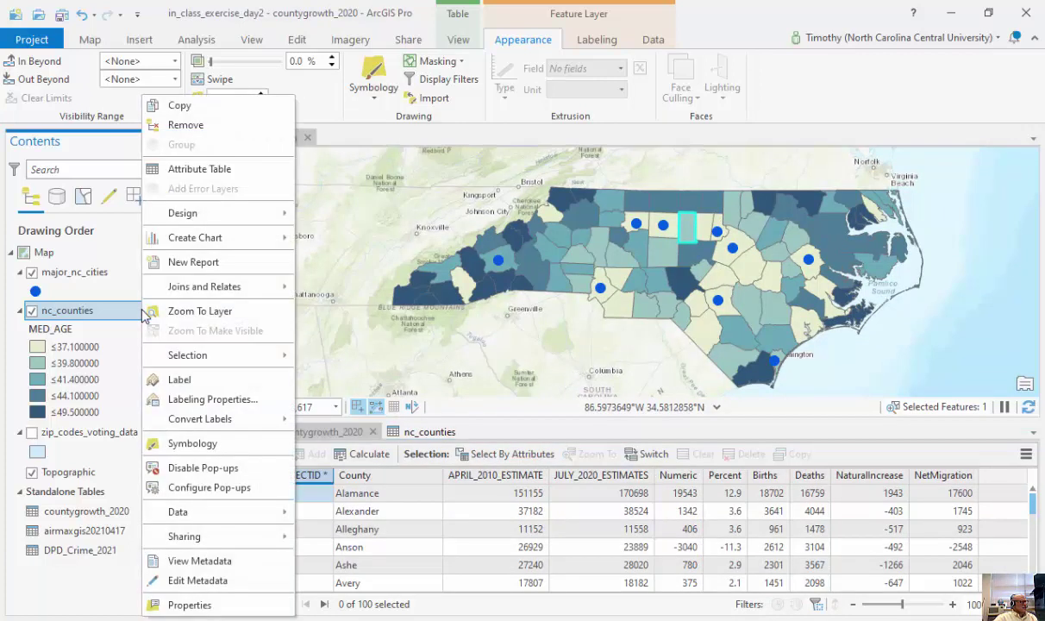
mouse_move(194, 284)
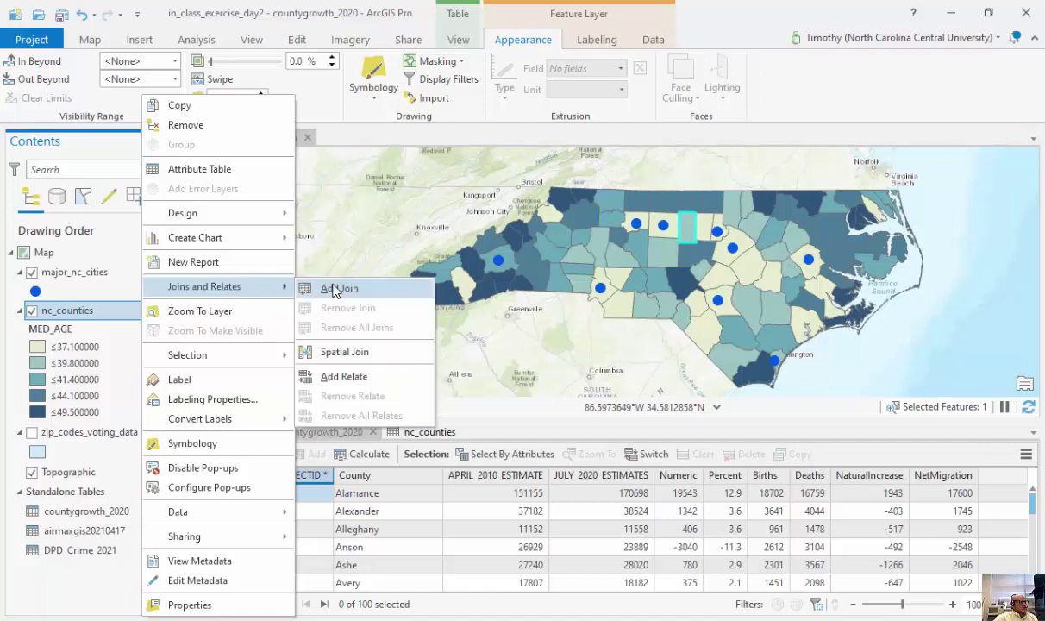
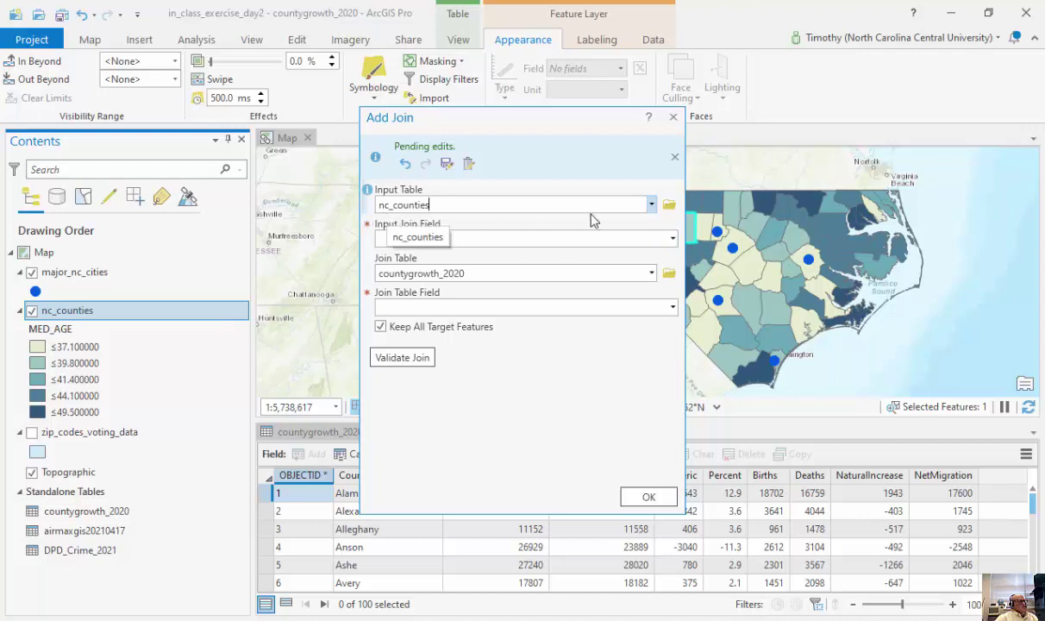
left_click(673, 239)
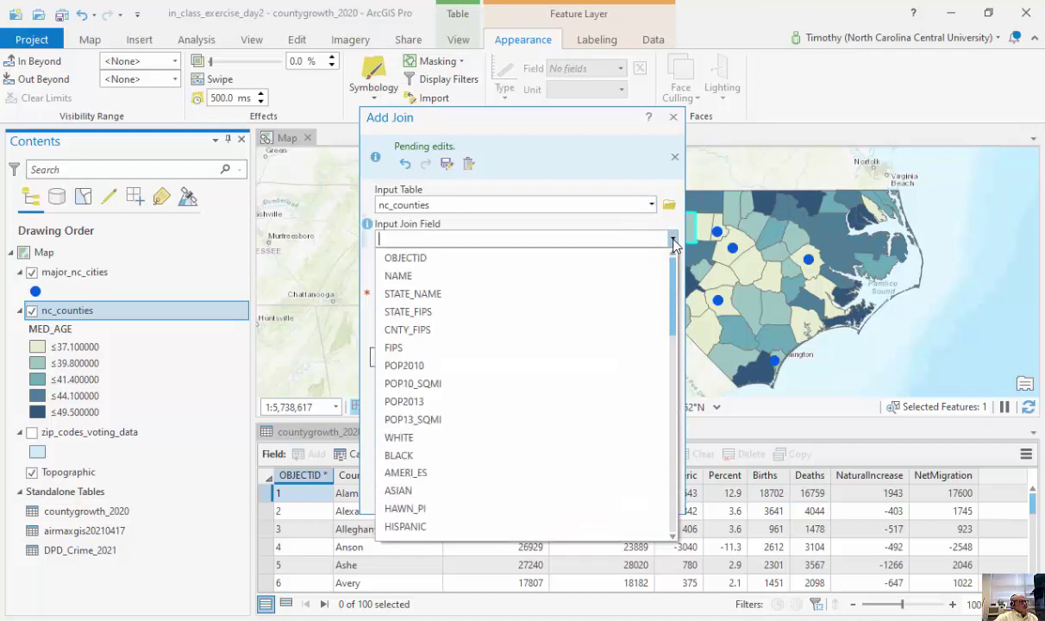
left_click(461, 274)
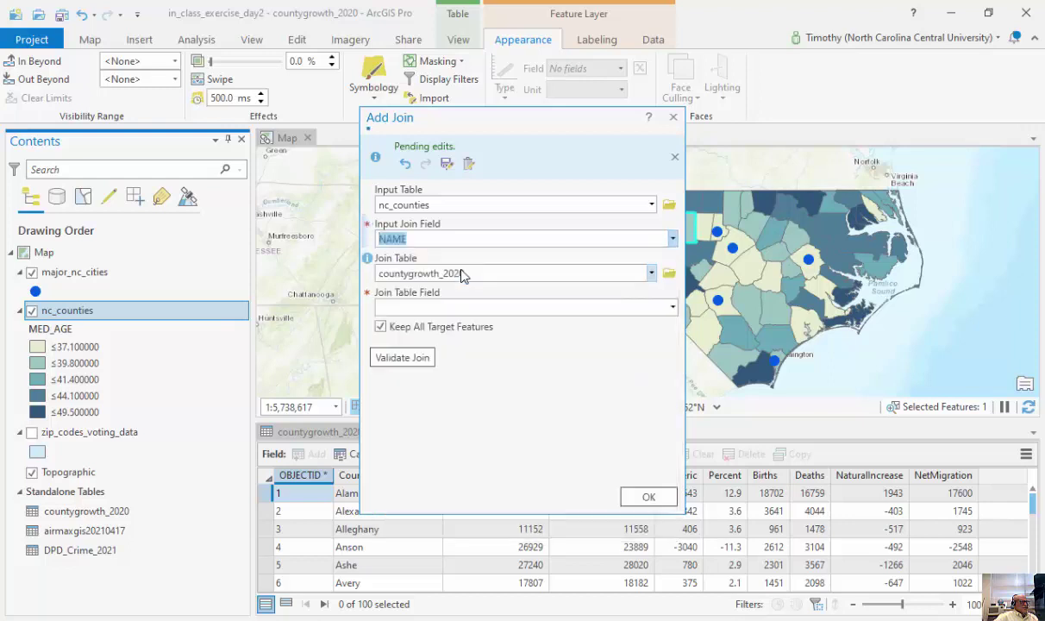
left_click_drag(519, 117, 615, 95)
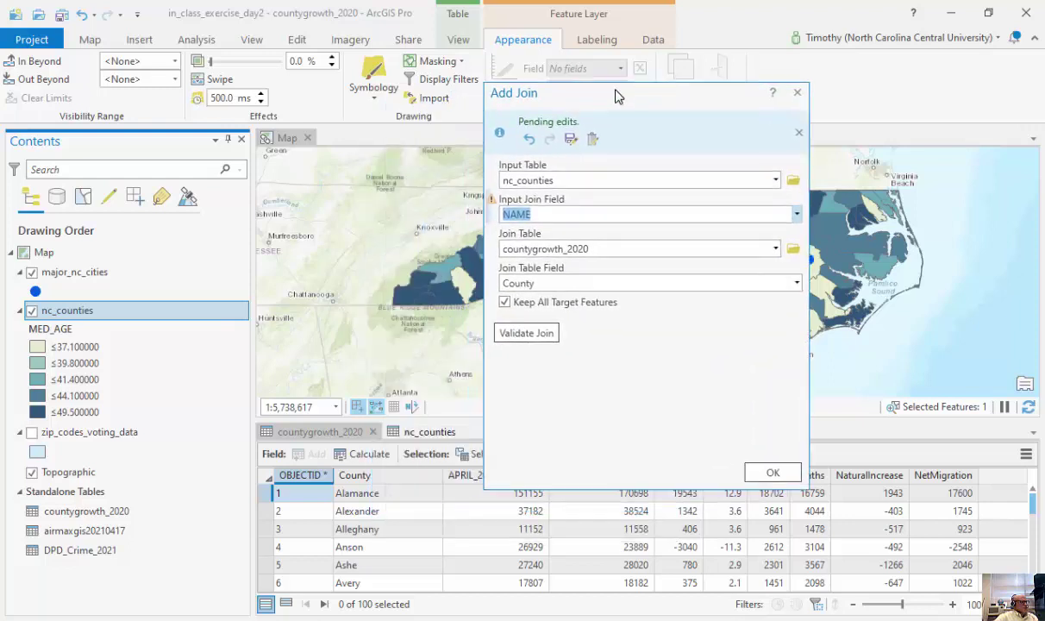
Step: Compare the NAME values of the nc_counties table with the County values of countygrowth_2020 as matching join keys
left_click(427, 431)
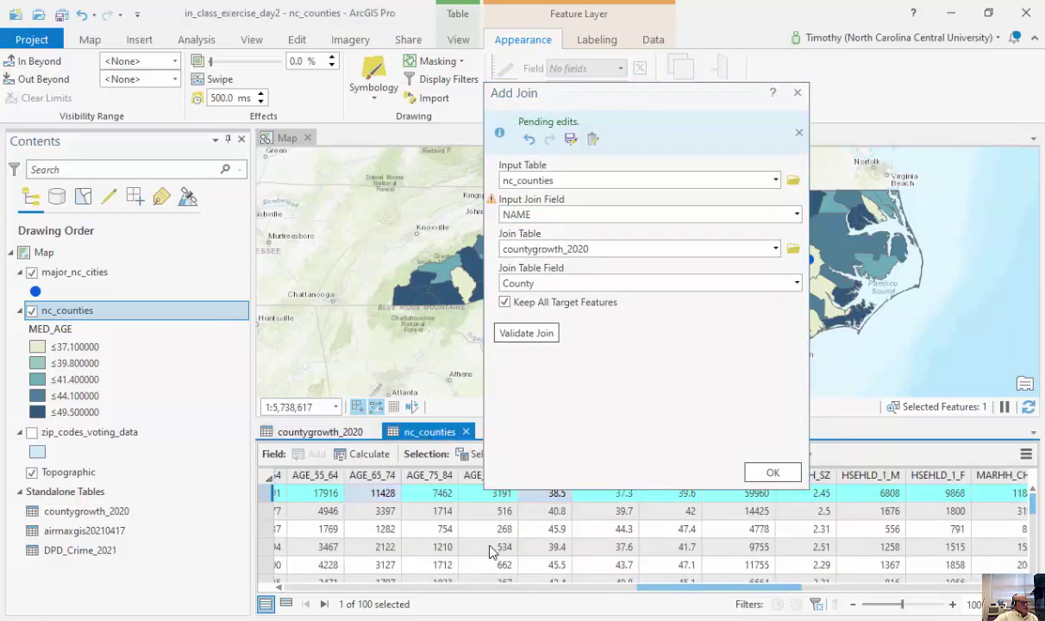
left_click_drag(674, 594, 322, 594)
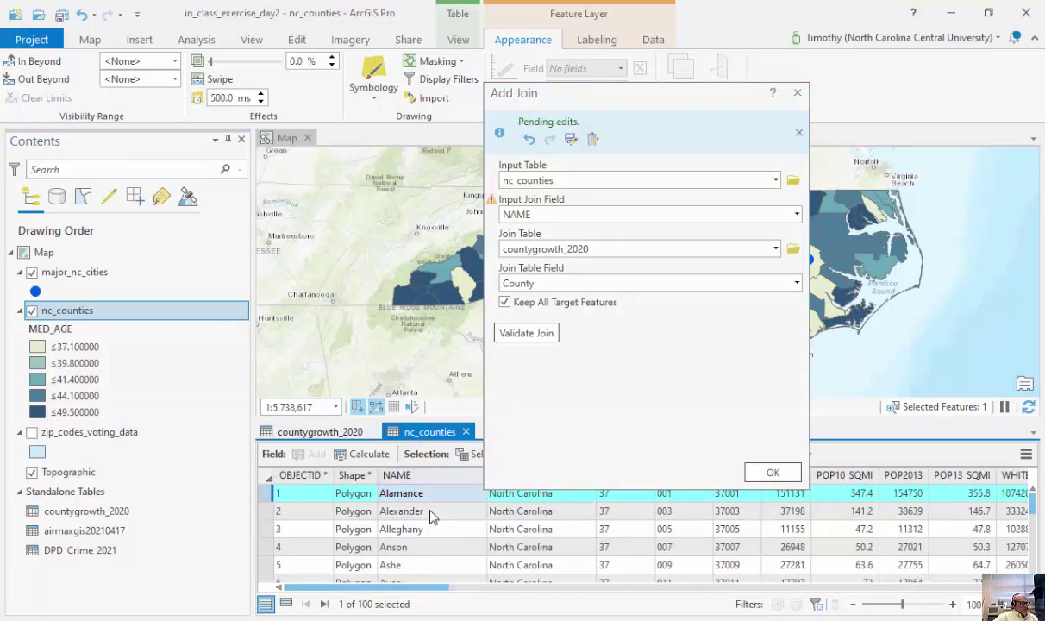
left_click(319, 431)
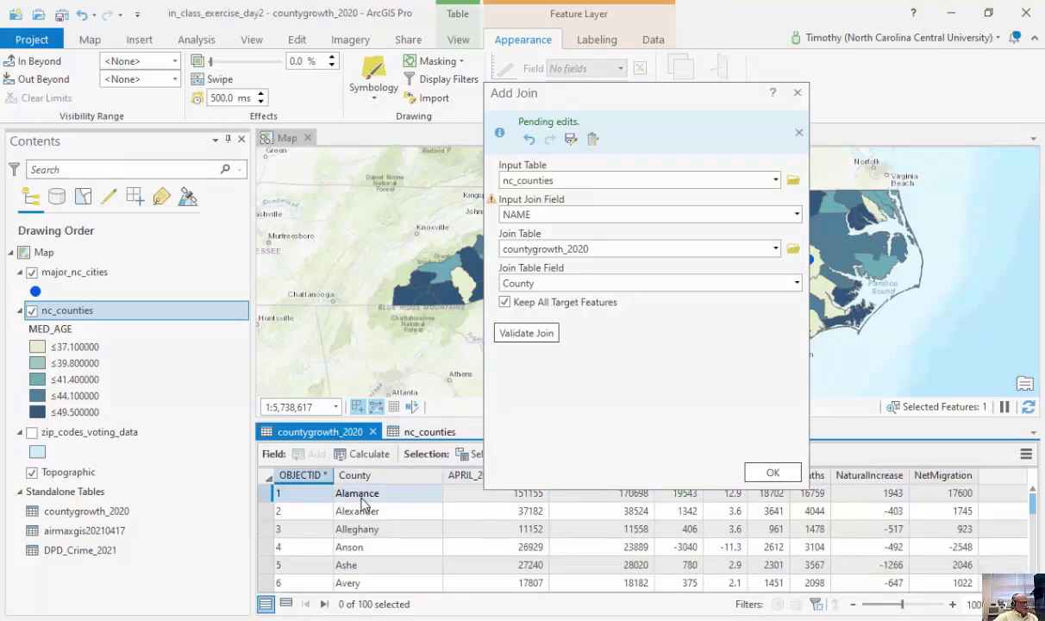
mouse_move(365, 482)
left_click(421, 431)
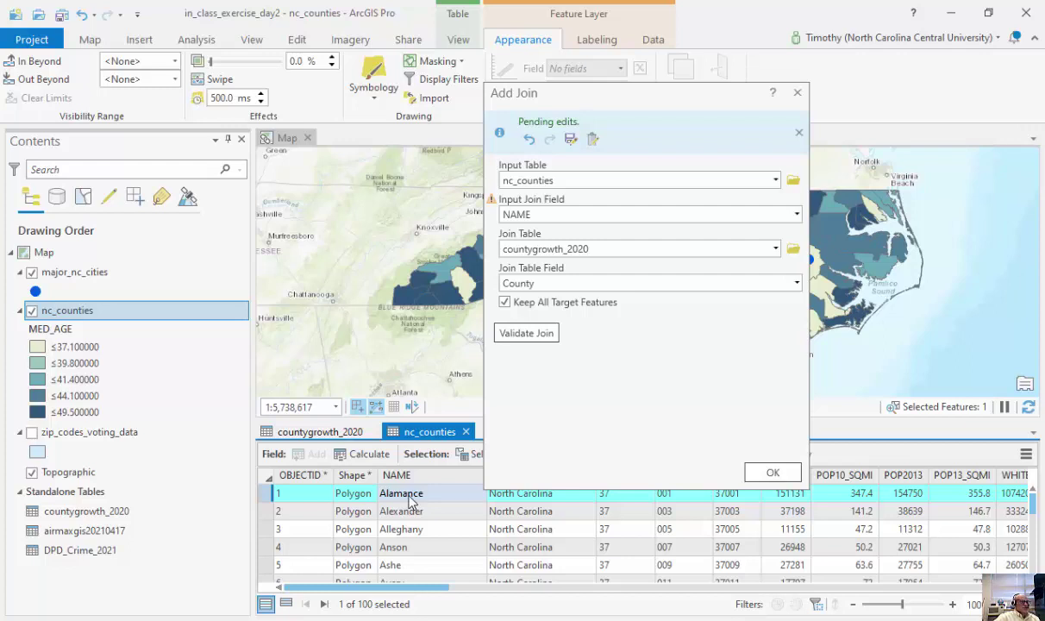
mouse_move(705, 97)
left_mouse_down()
mouse_move(636, 102)
mouse_move(687, 101)
left_mouse_up()
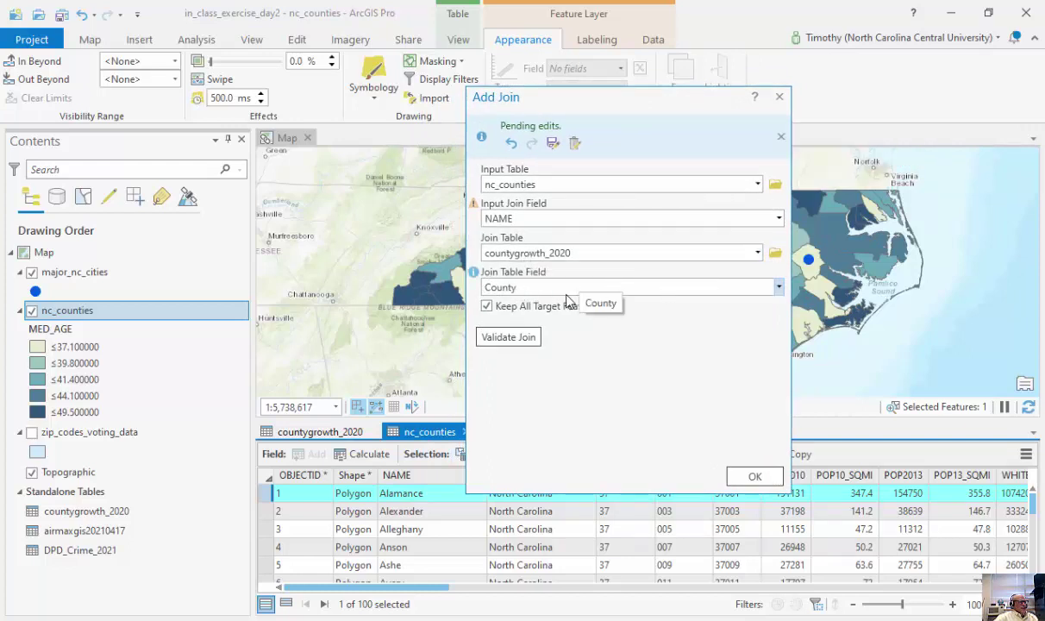
Step: Validate the join between nc_counties and countygrowth_2020, read through the validation message, and apply the join
left_click(509, 339)
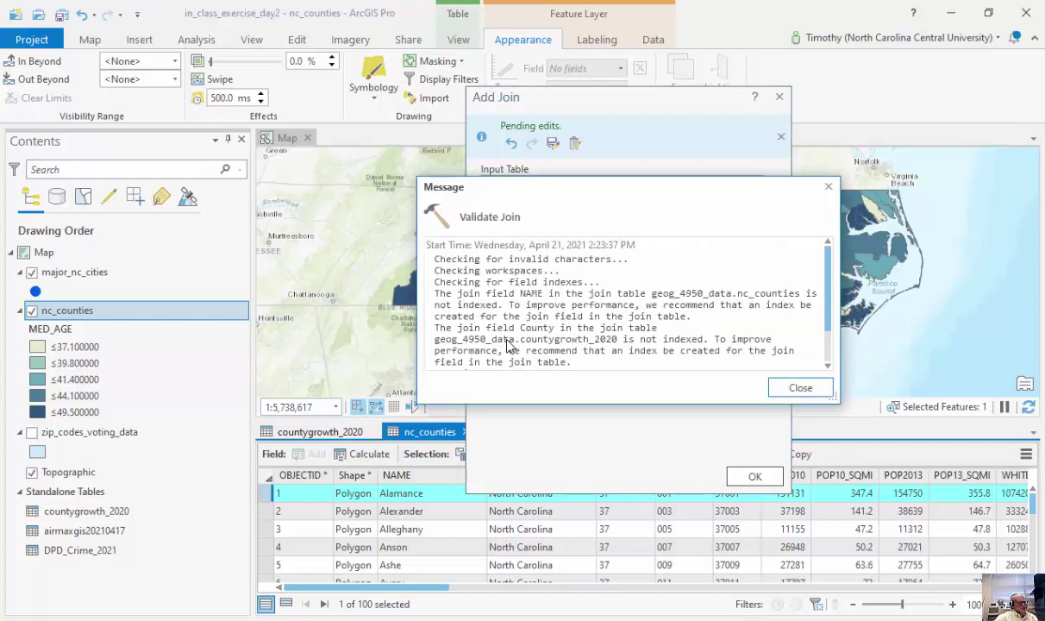
left_click_drag(832, 310, 833, 353)
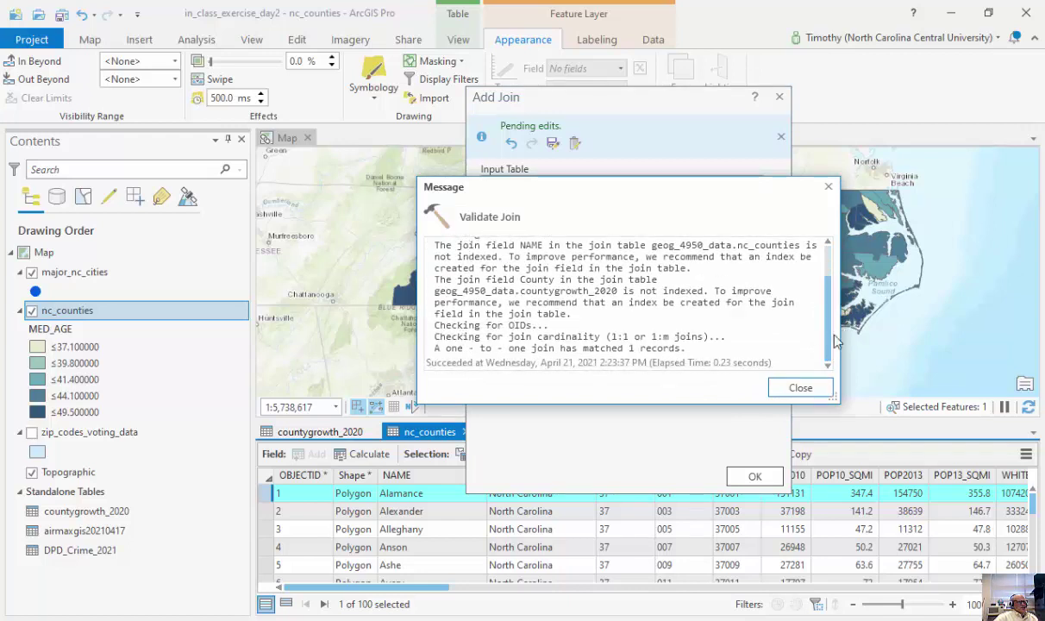
mouse_move(833, 341)
left_mouse_down()
mouse_move(831, 297)
mouse_move(831, 338)
left_mouse_up()
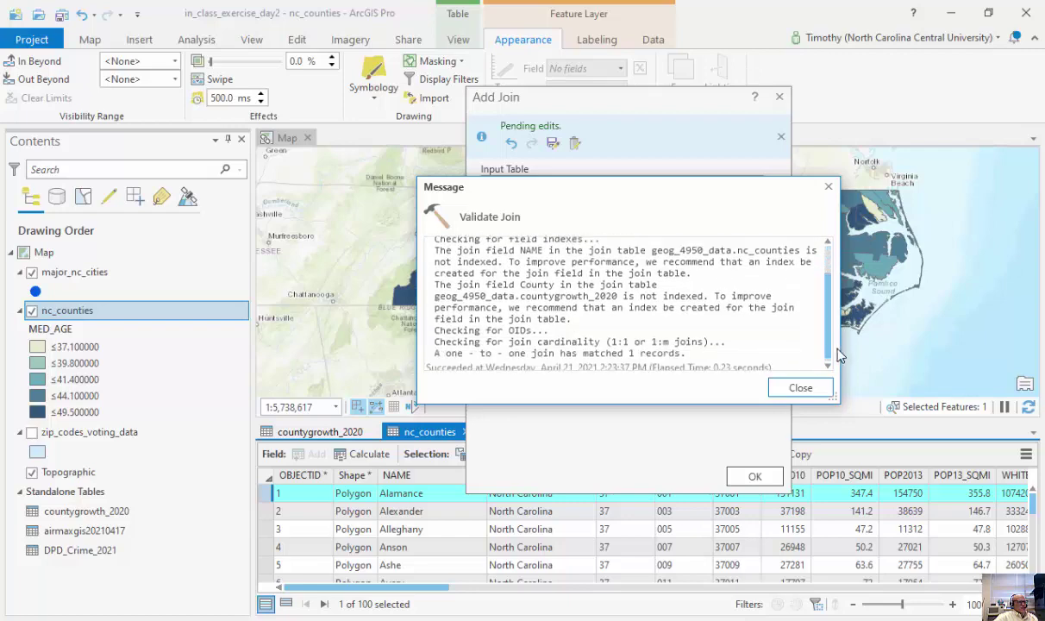
left_click(801, 388)
left_click(743, 476)
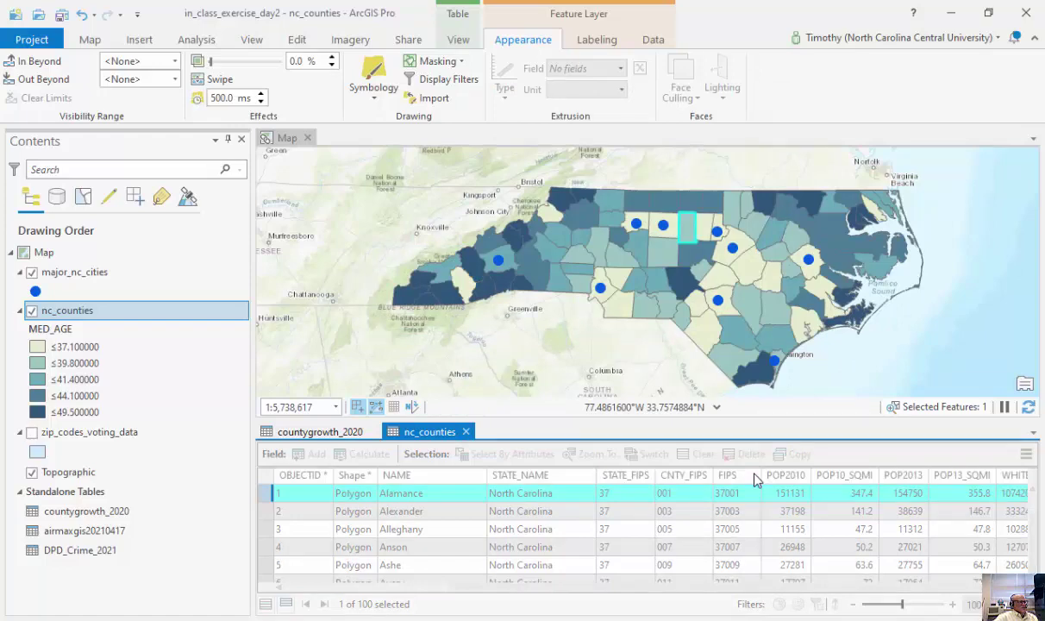
Step: Check the nc_counties attribute table for the fields joined from countygrowth_2020, comparing it with the original growth table
left_click(319, 431)
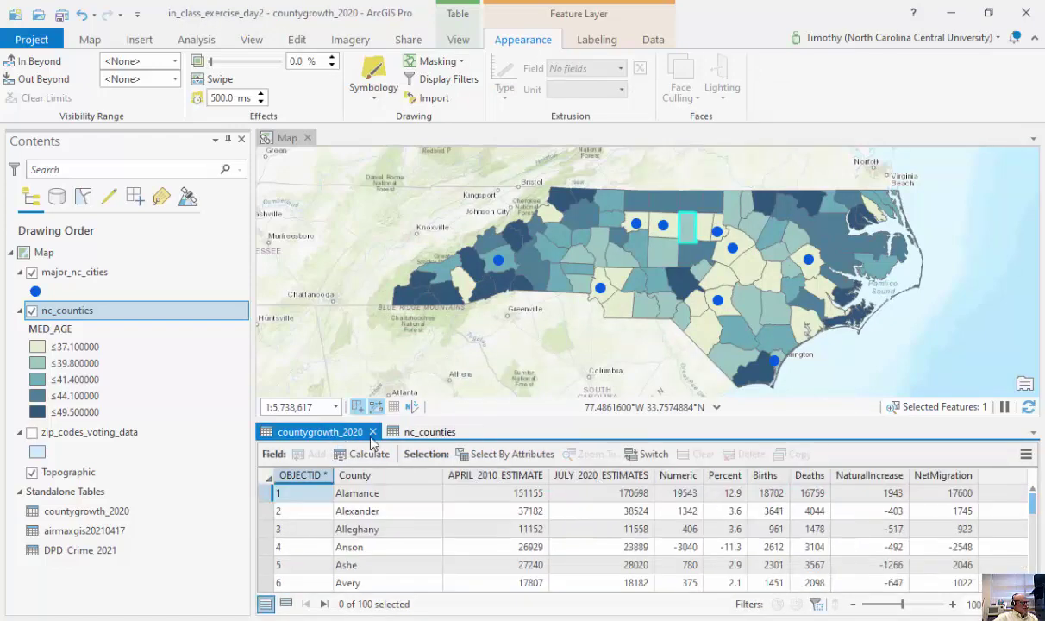
left_click(424, 431)
left_click_drag(375, 590, 955, 590)
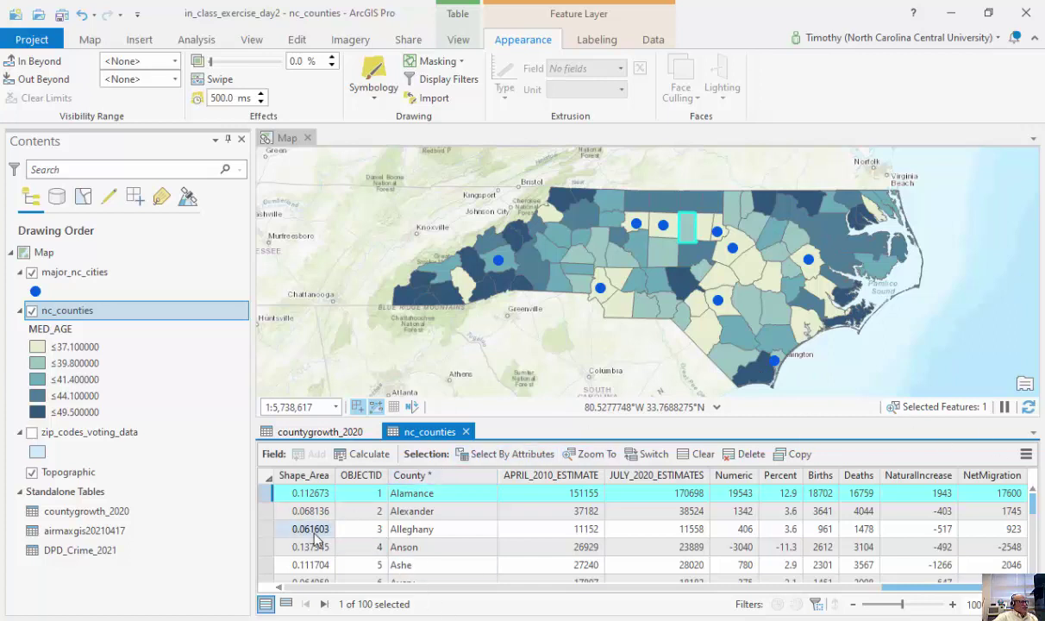
Step: Map the joined Percent field of nc_counties with Graduated Colors and return to the joined growth fields in its table
left_click(371, 93)
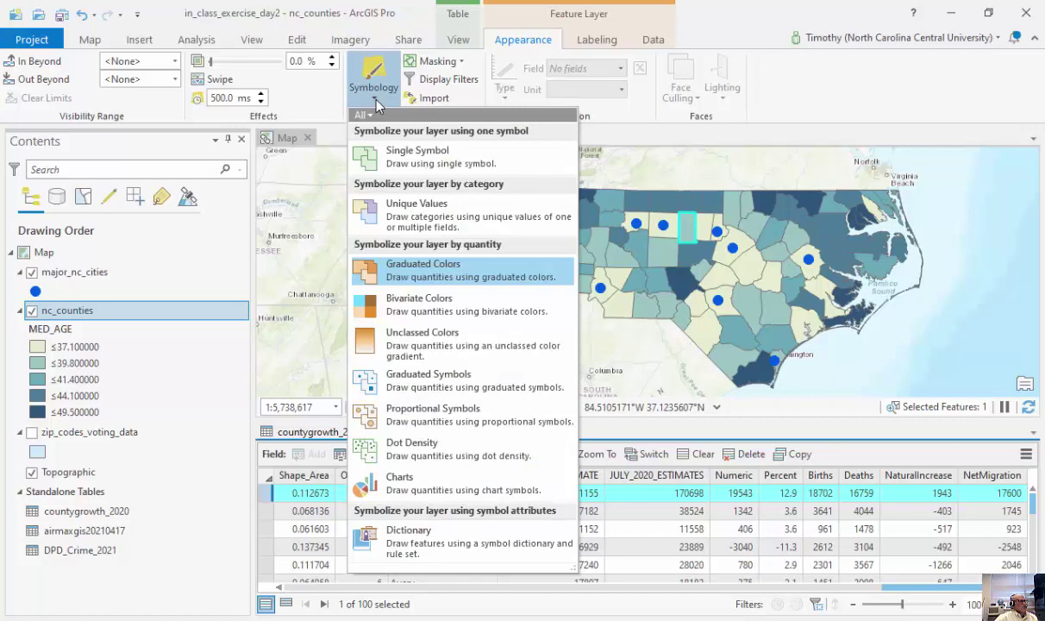
left_click(394, 269)
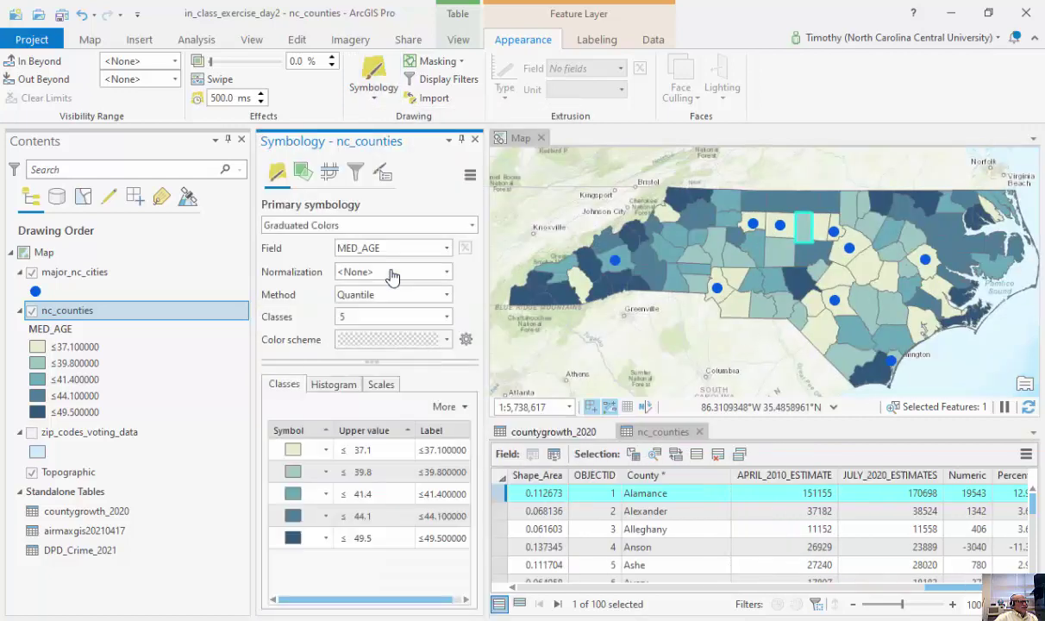
left_click(445, 247)
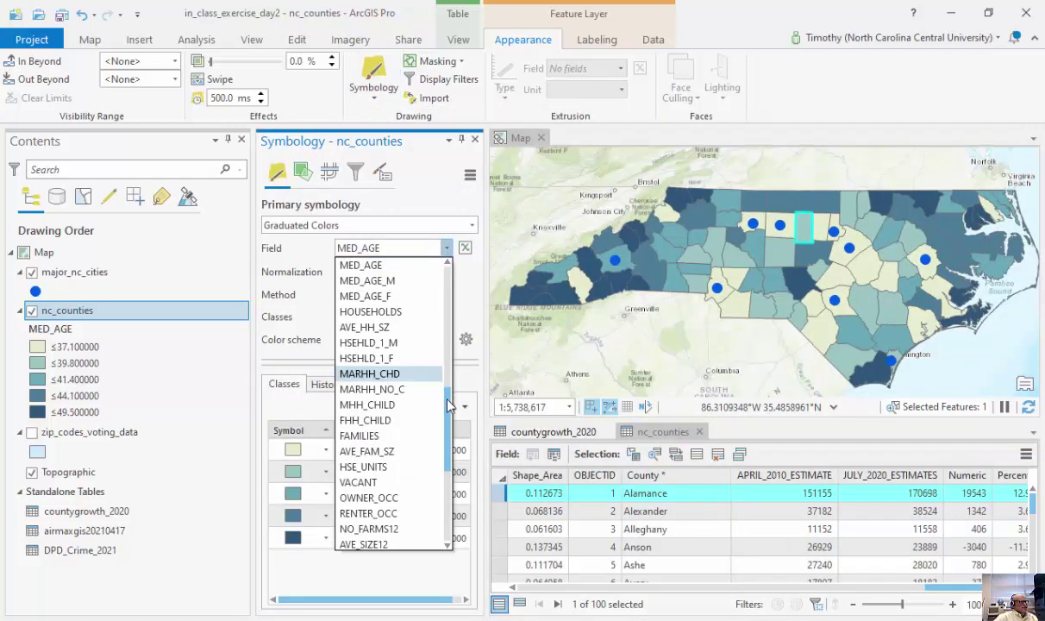
scroll(449, 406, "down", 5)
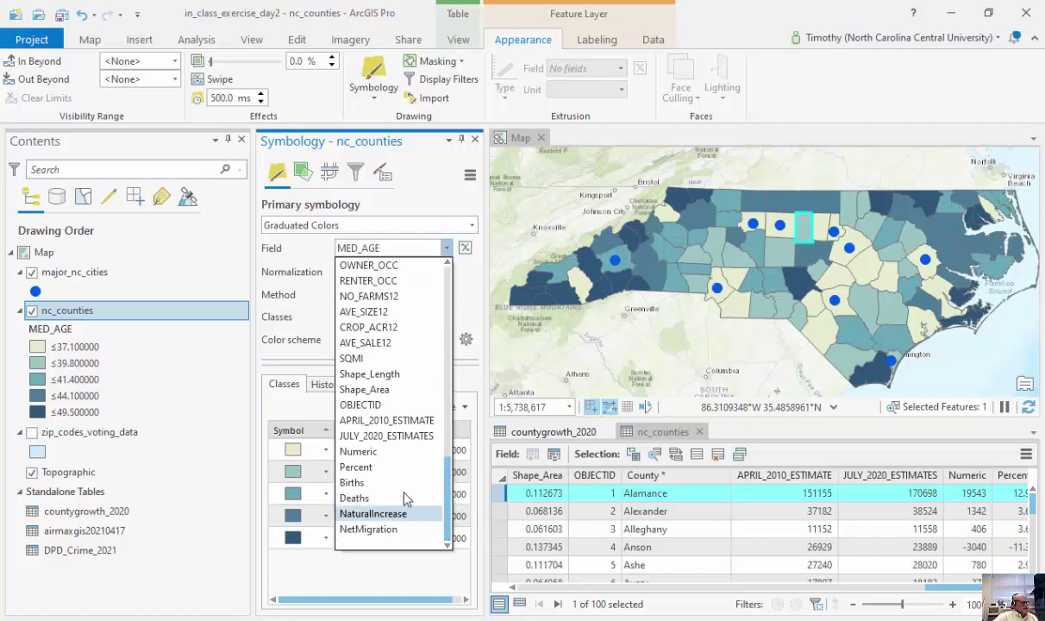
left_click(392, 466)
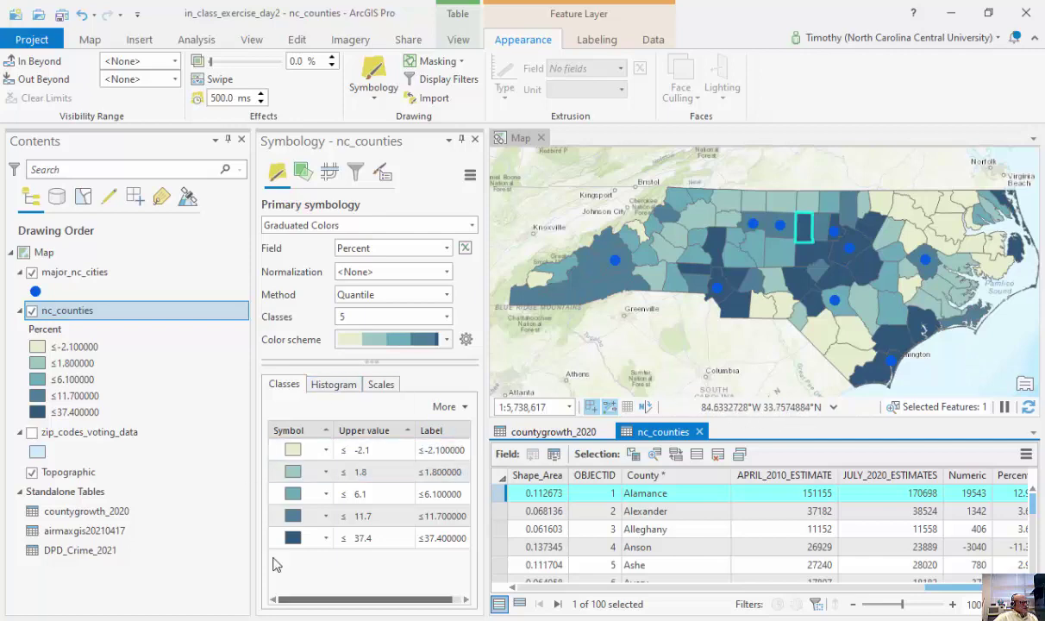
left_click(474, 139)
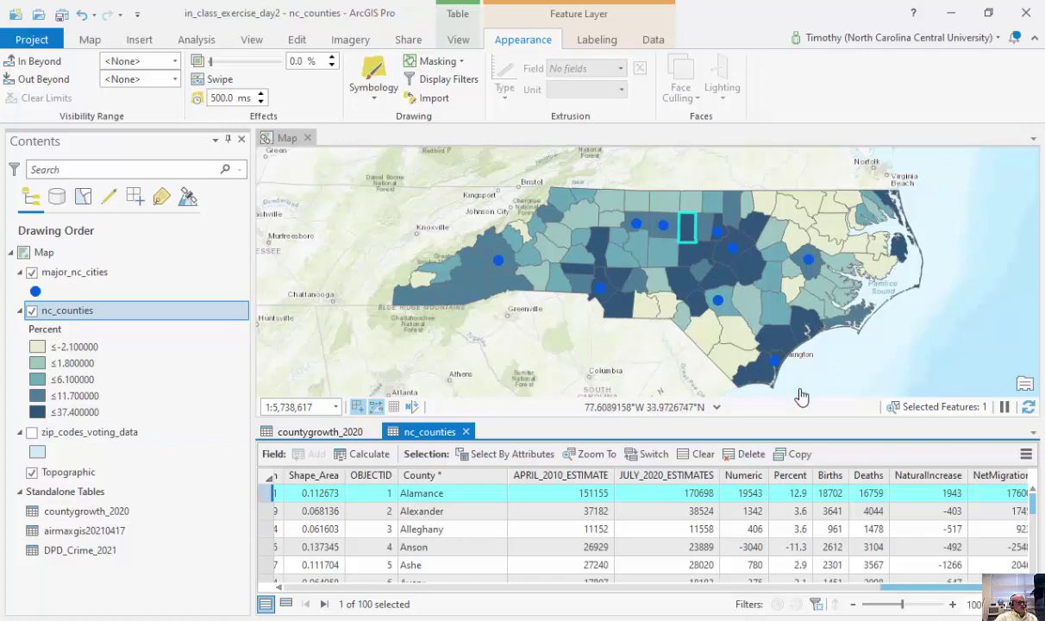
left_click_drag(949, 586, 979, 599)
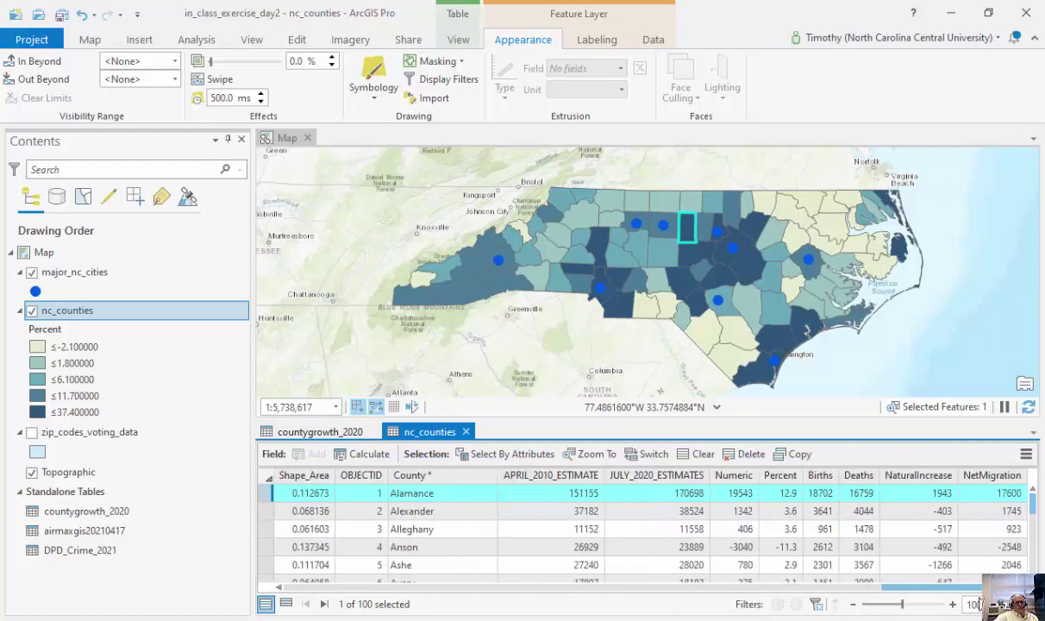
Step: Remove all joins from the nc_counties layer after reviewing the joined growth fields in its attribute table
left_click_drag(948, 593, 897, 593)
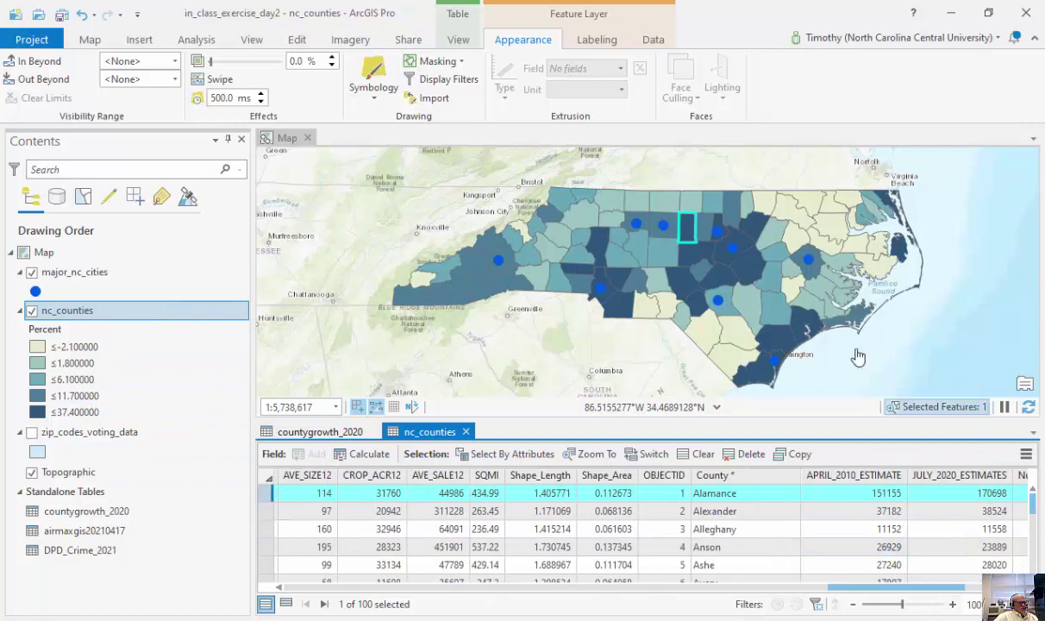
left_click_drag(868, 595, 849, 608)
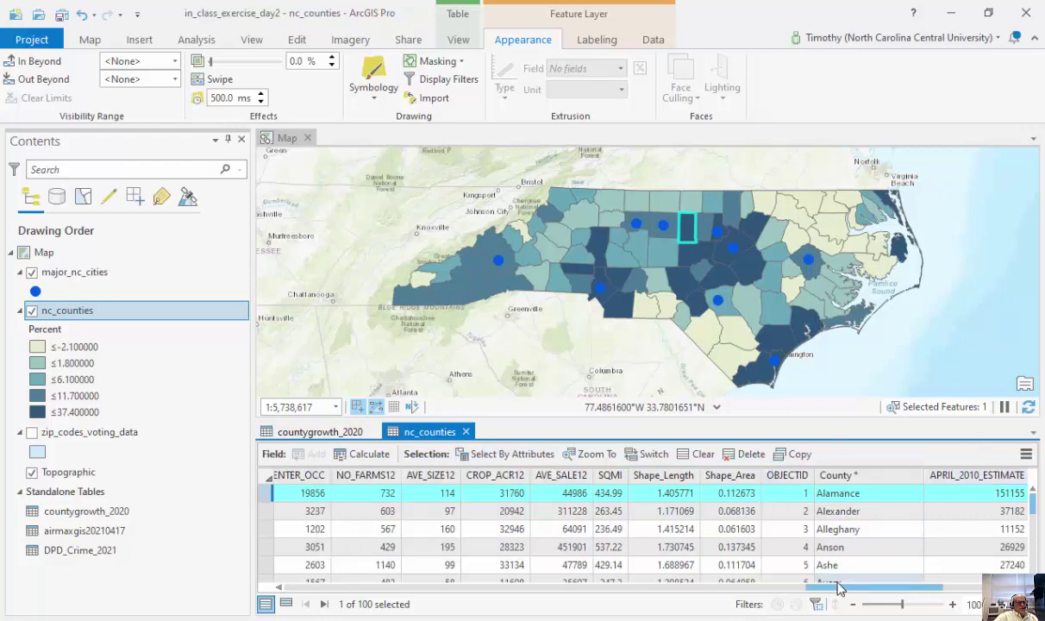
left_click_drag(838, 588, 912, 588)
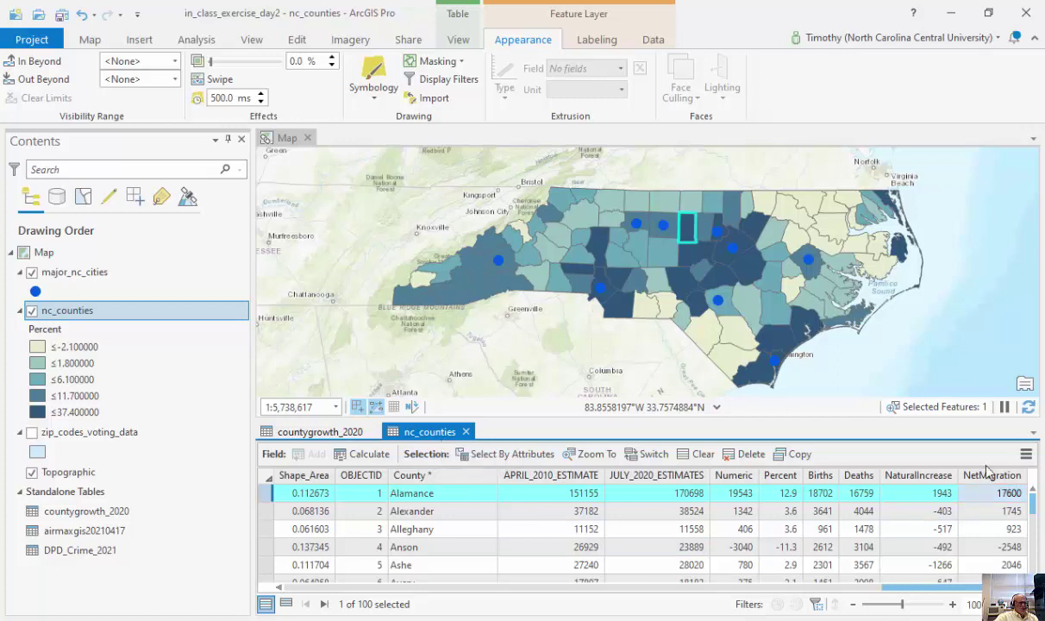
right_click(169, 314)
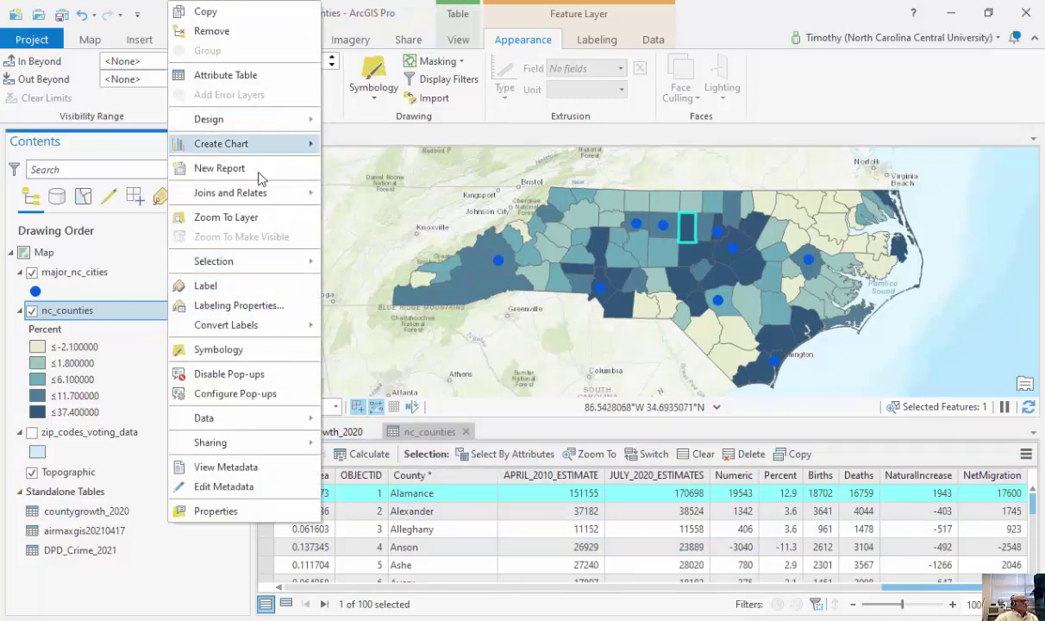
mouse_move(273, 194)
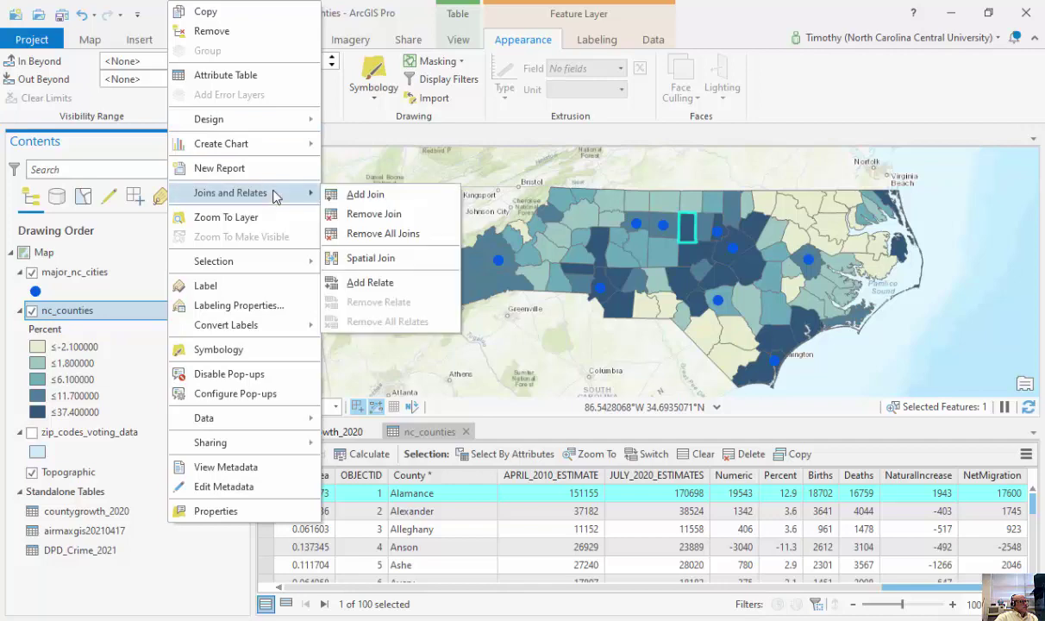
left_click(401, 234)
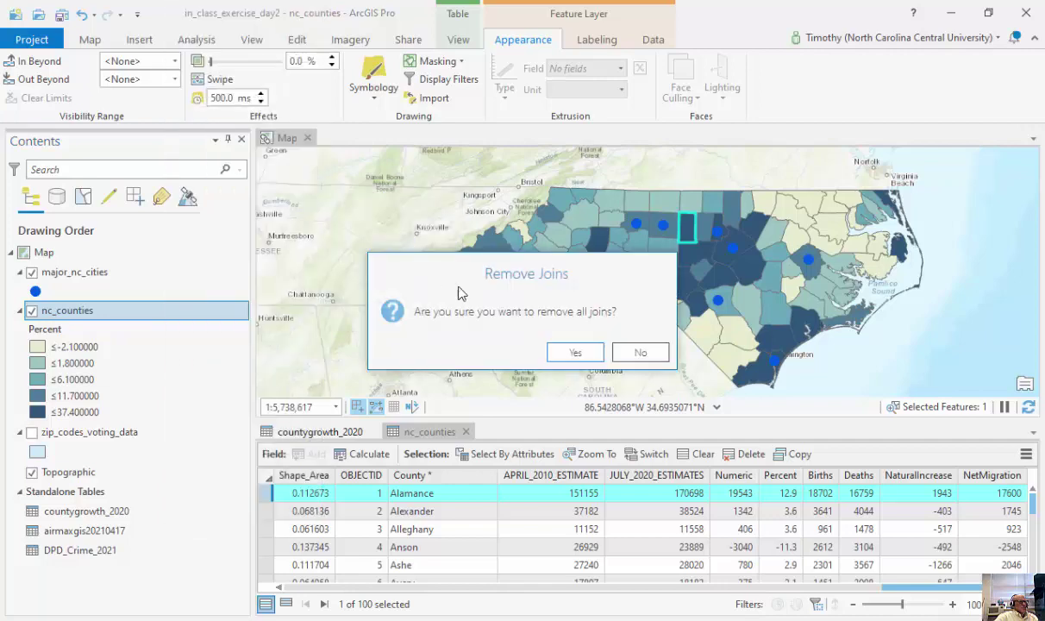
left_click(581, 355)
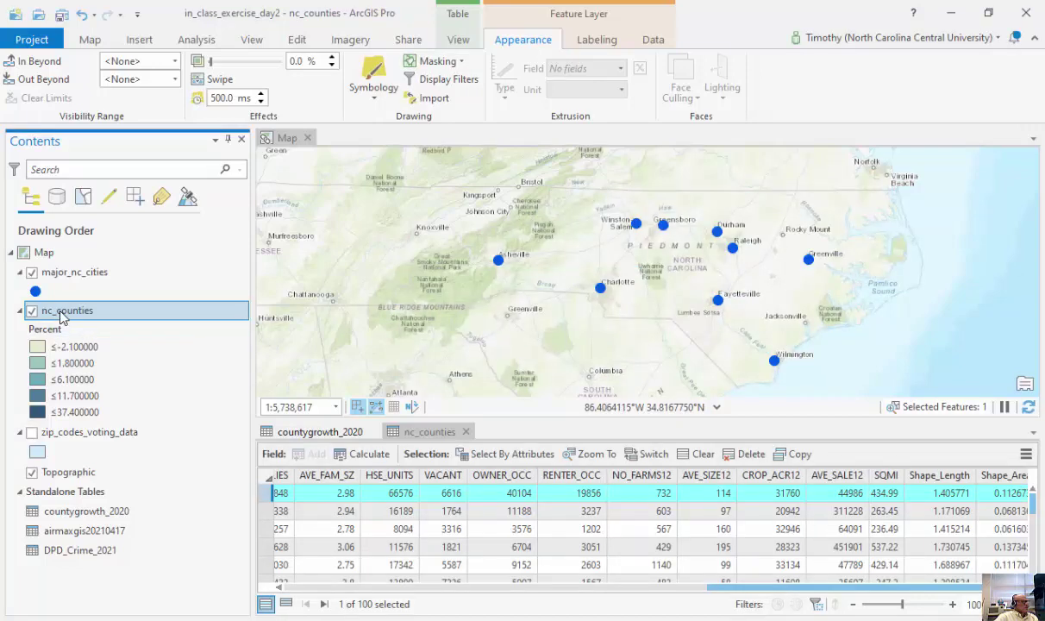
Step: Display the nc_counties layer with Single Symbol symbology
left_click(374, 96)
left_click_drag(270, 157, 387, 157)
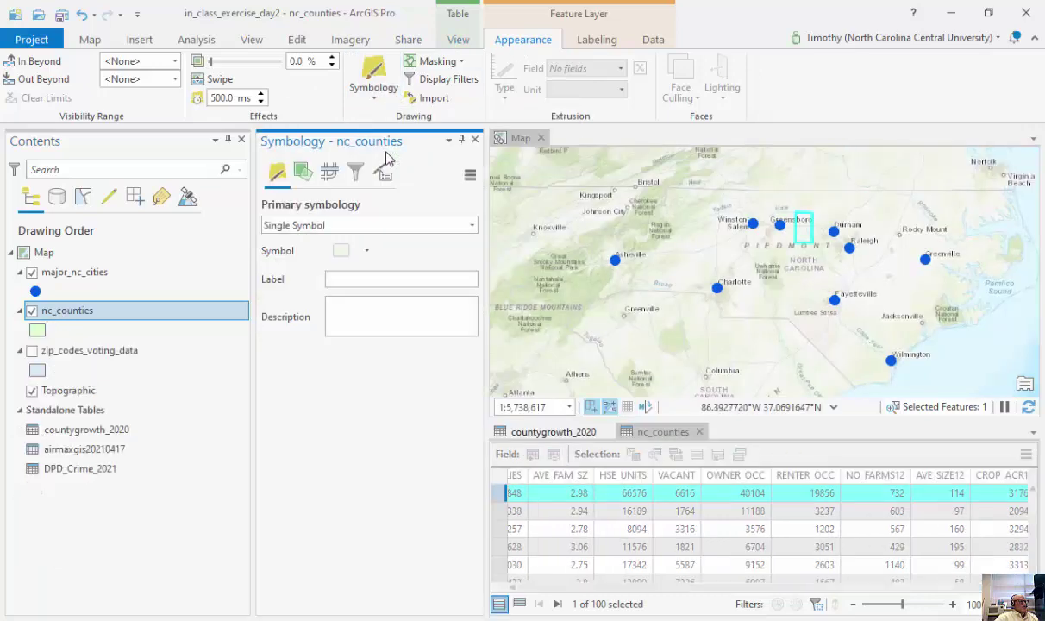
left_click(475, 141)
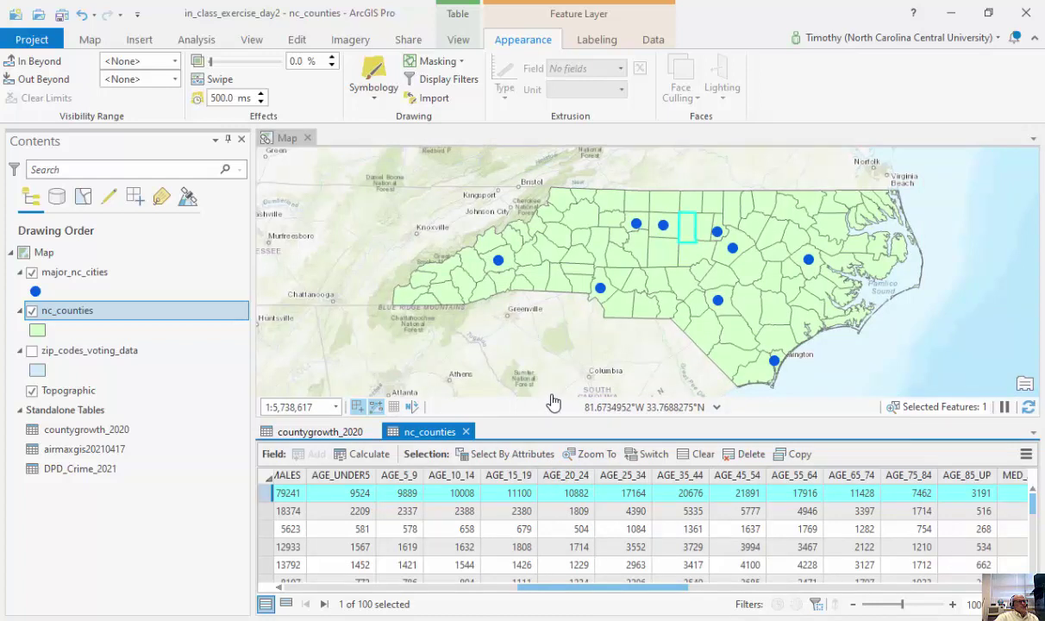
Step: Compare the County field of countygrowth_2020 with the NAME and FIPS fields of nc_counties, widening the state, county and FIPS code columns
left_click(312, 423)
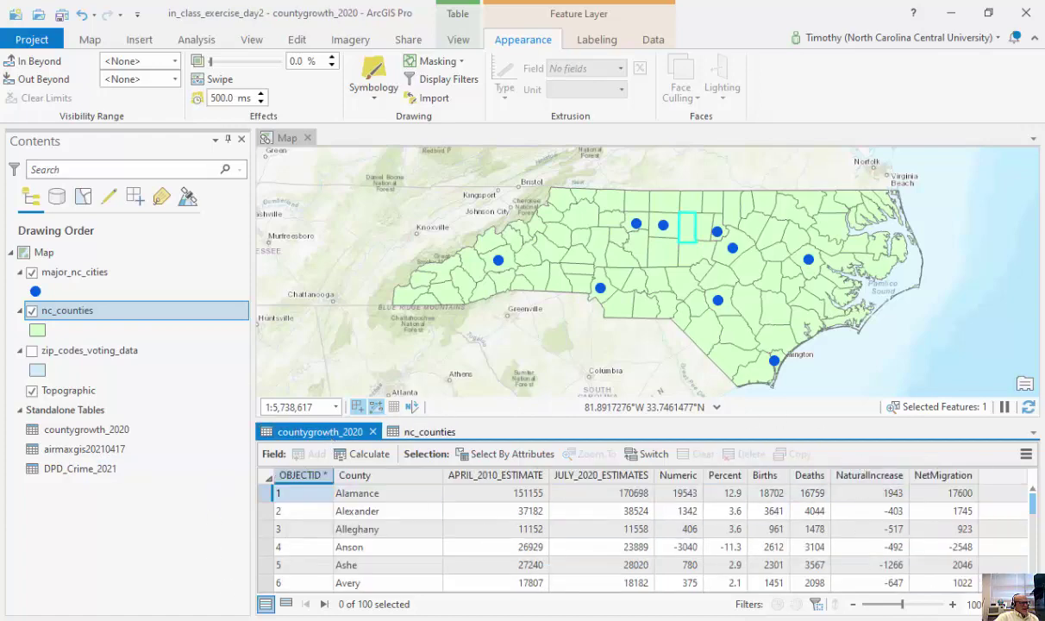
left_click(424, 433)
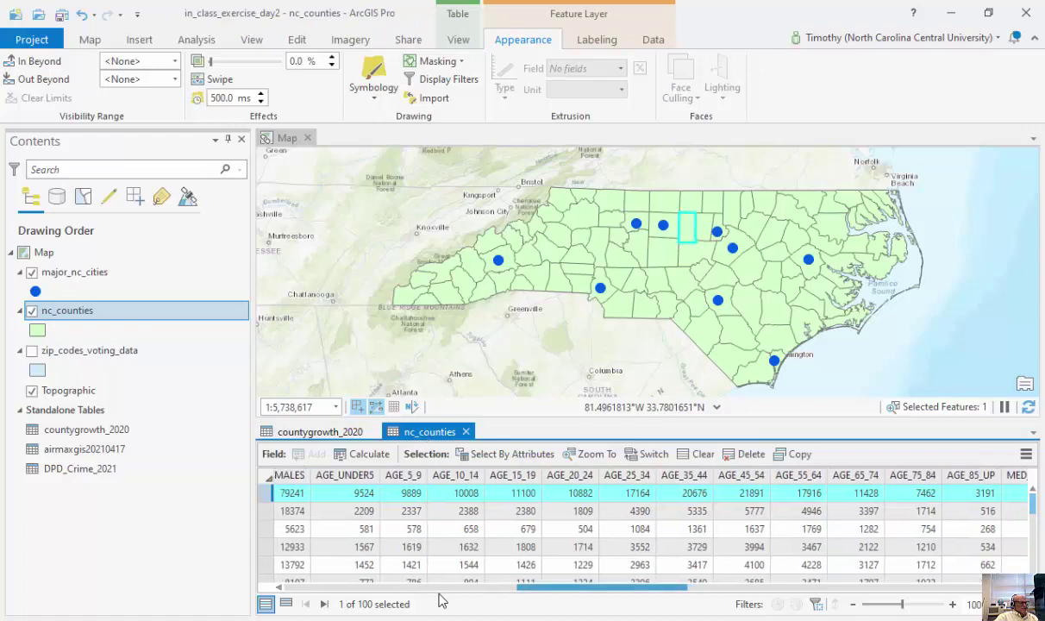
left_click_drag(543, 587, 293, 587)
left_click(341, 433)
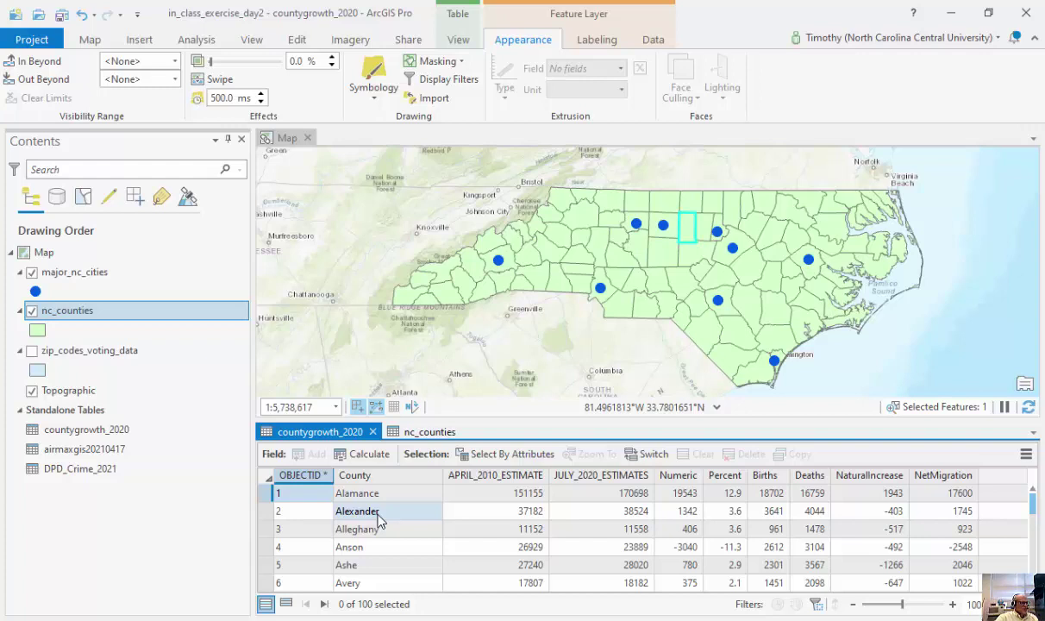
left_click(398, 431)
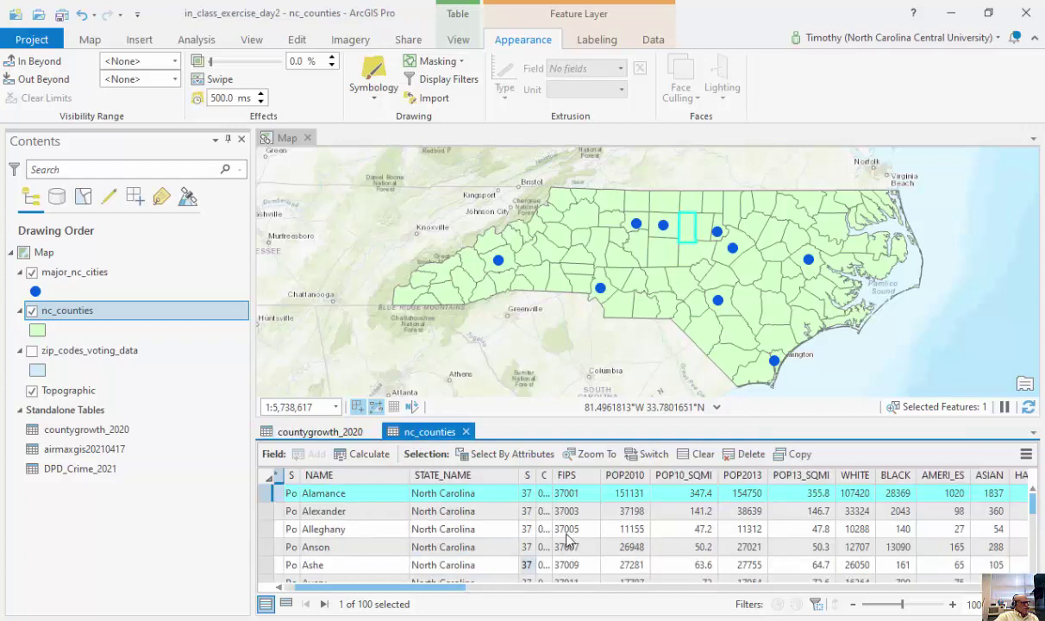
left_click_drag(602, 475, 627, 475)
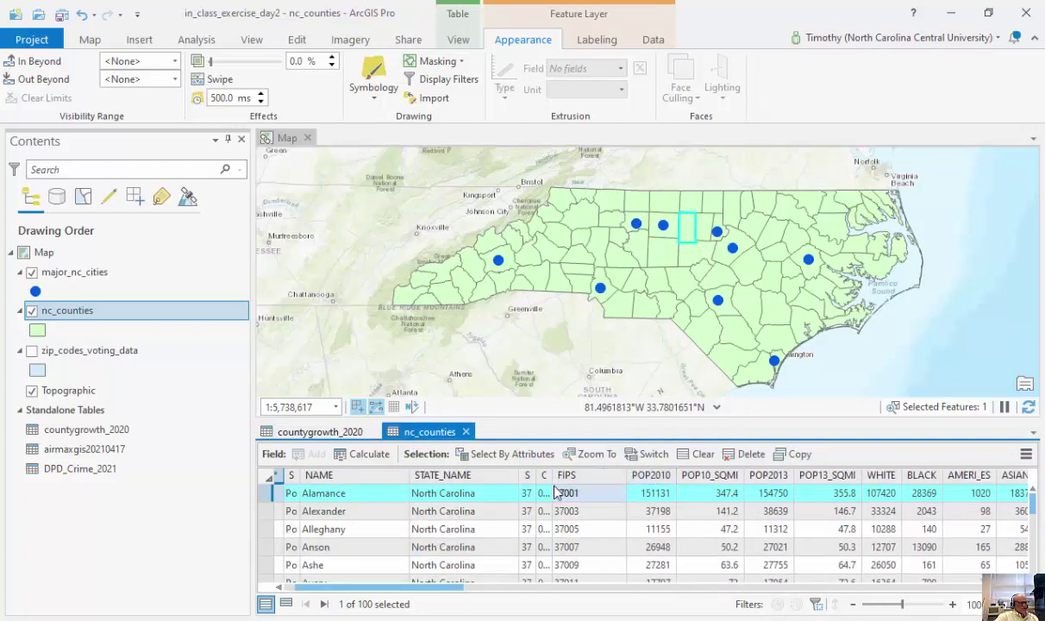
left_click_drag(556, 475, 576, 475)
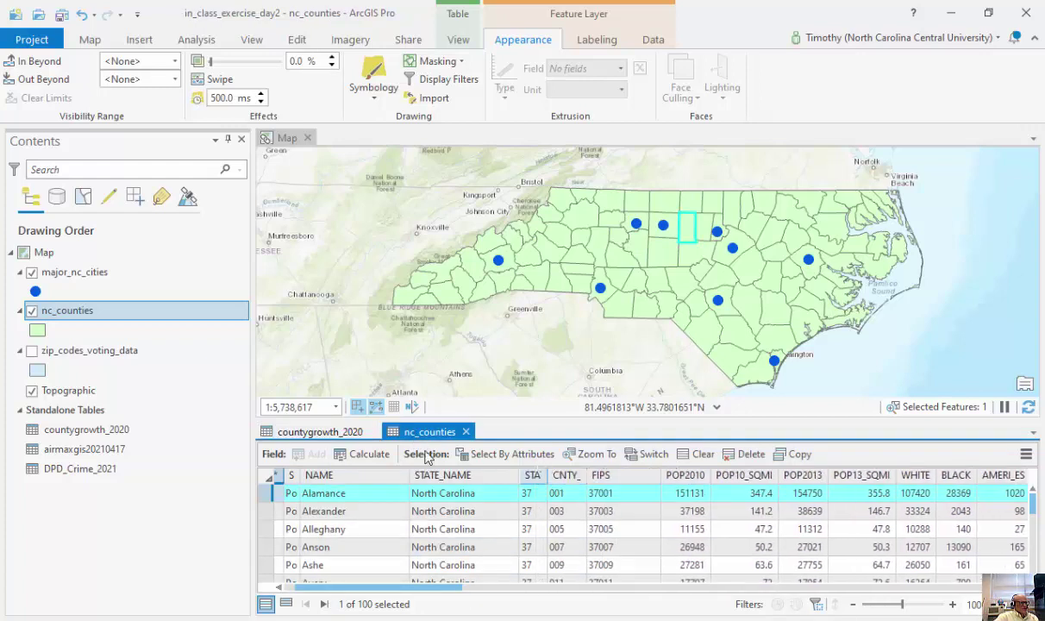
left_click(320, 431)
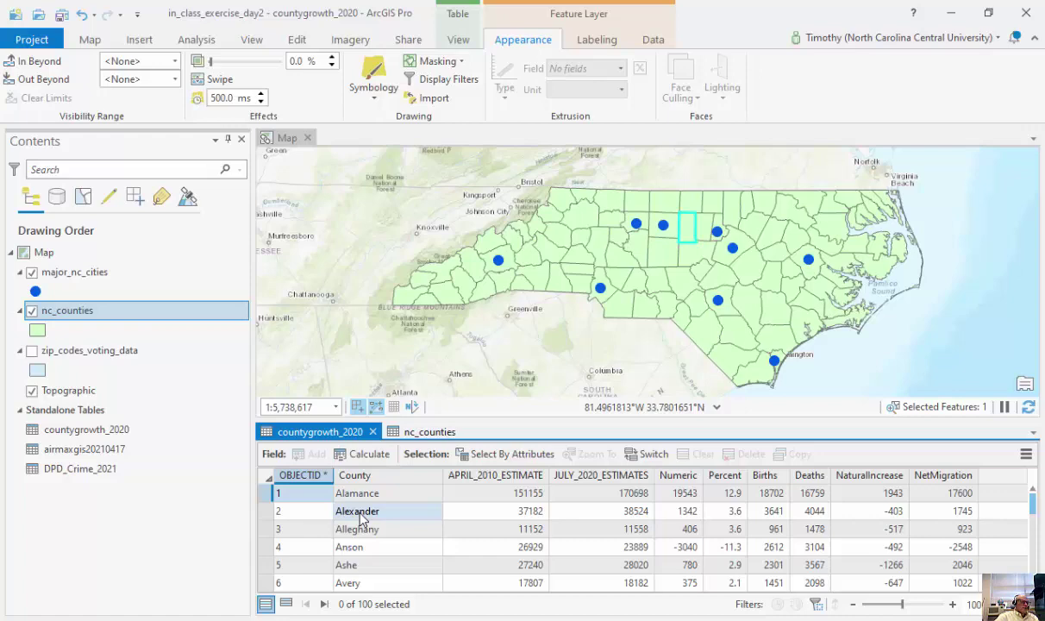
left_click(431, 431)
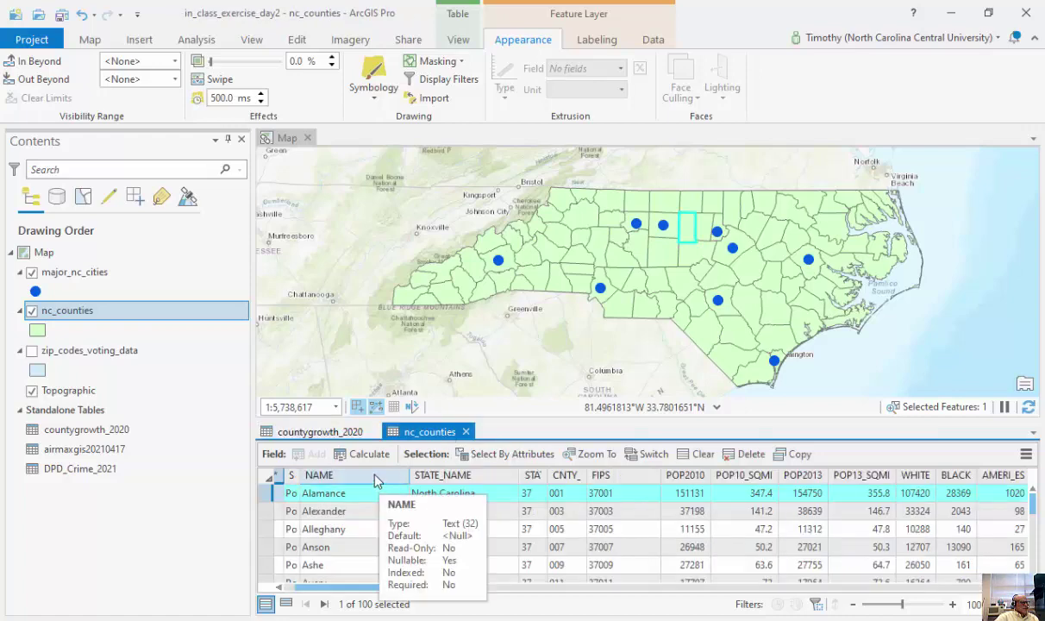
left_click(319, 431)
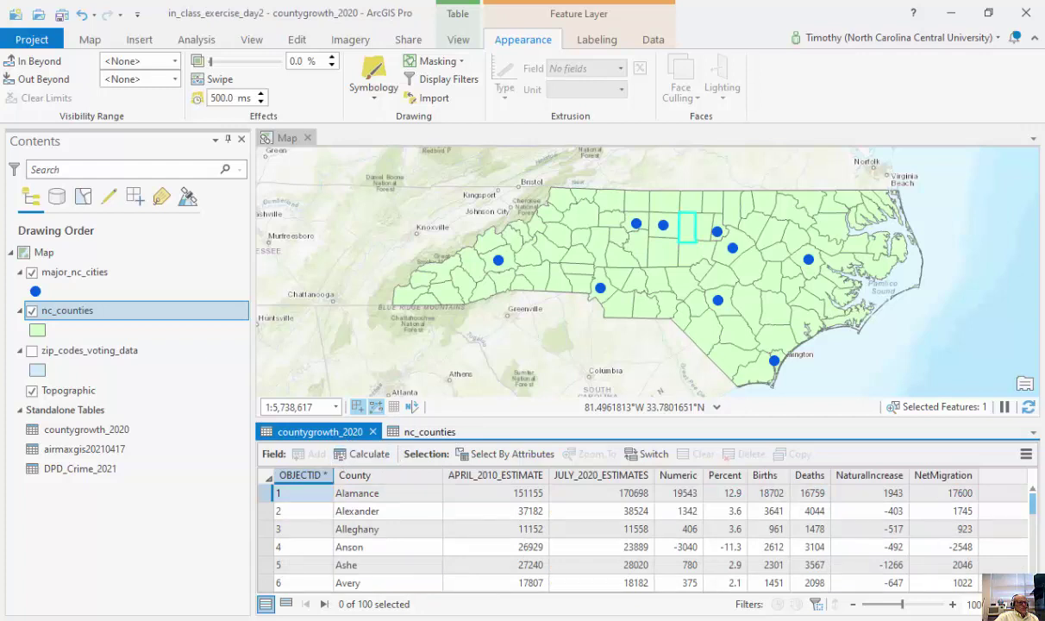